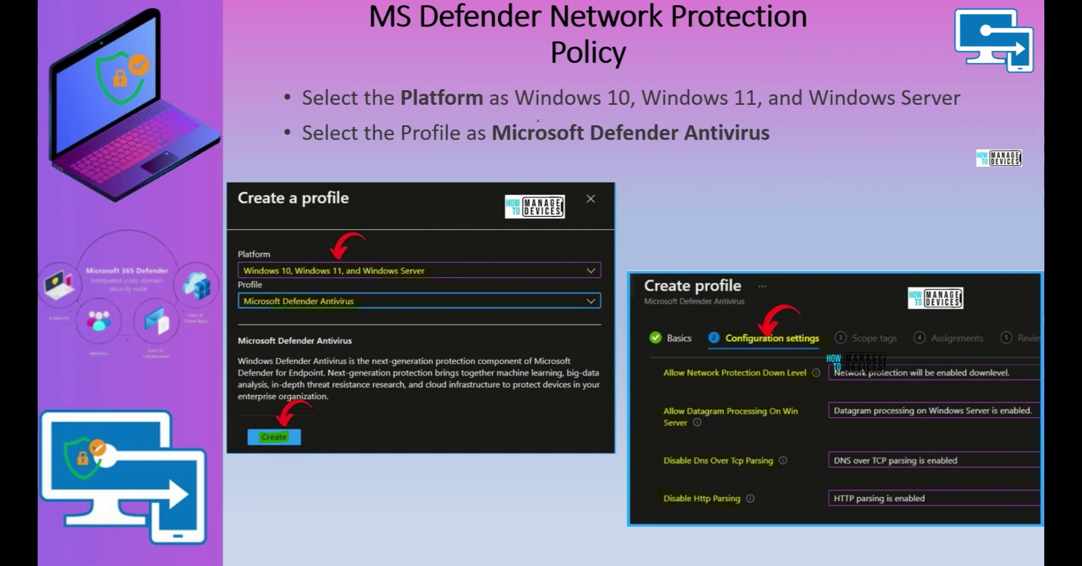
- Circle the Microsoft Defender Antivirus profile choice, write ANTIVIRUS in red, and advance to the Client Side slide
{"action": "mouse_move", "coordinate": [413, 151]}
{"action": "left_mouse_down"}
{"action": "mouse_move", "coordinate": [408, 170]}
{"action": "mouse_move", "coordinate": [399, 160]}
{"action": "left_mouse_up"}
{"action": "left_click_drag", "start_coordinate": [475, 167], "coordinate": [643, 164]}
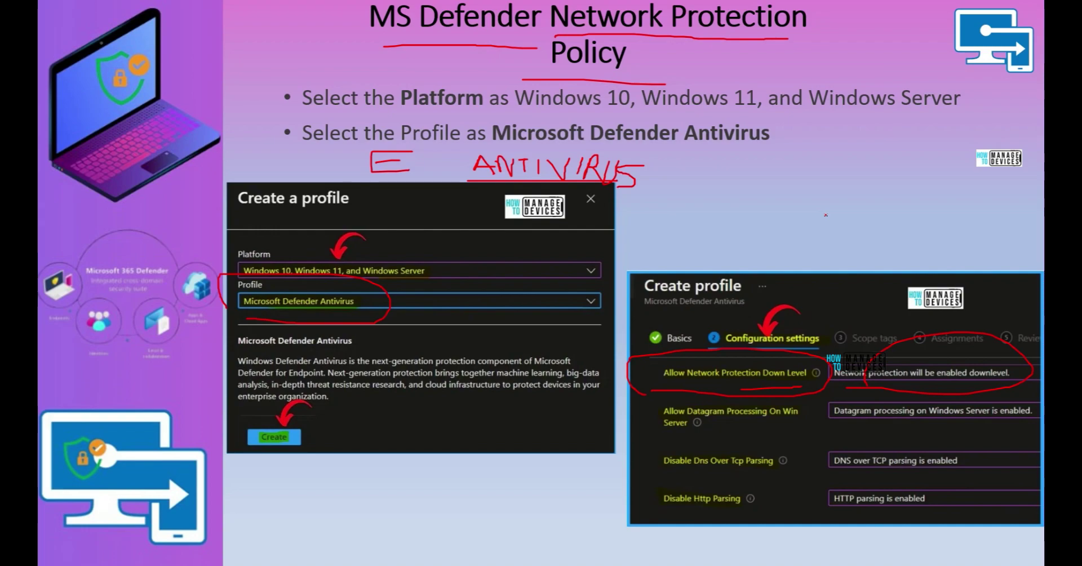
{"action": "key", "text": "Right"}
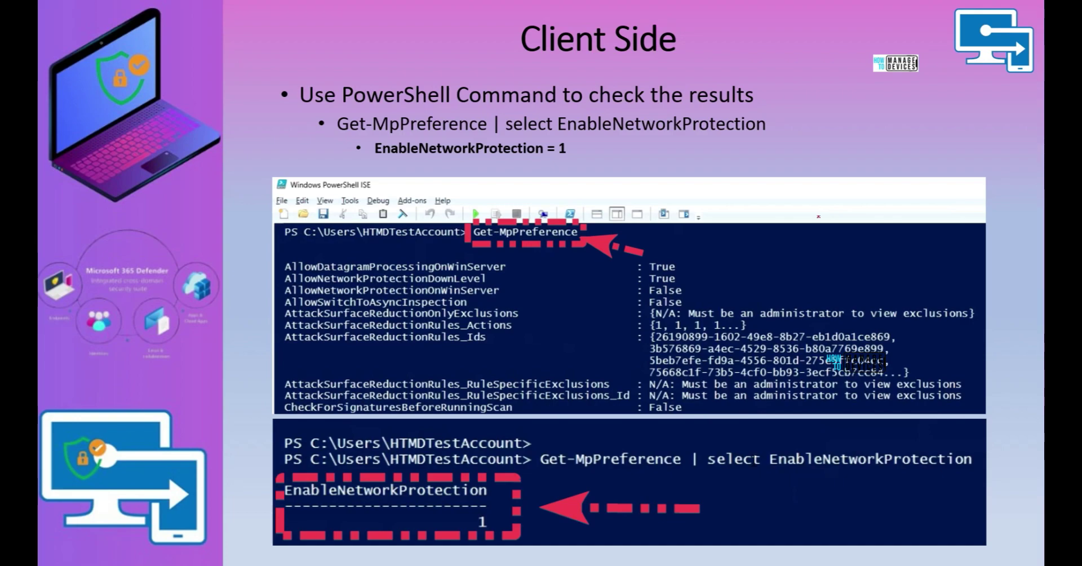
- Underline the check-results note and the Get-MpPreference | select EnableNetworkProtection lines, then arrow the value 1
{"action": "mouse_move", "coordinate": [735, 97]}
{"action": "left_mouse_down"}
{"action": "mouse_move", "coordinate": [884, 103]}
{"action": "mouse_move", "coordinate": [588, 84]}
{"action": "mouse_move", "coordinate": [620, 63]}
{"action": "left_mouse_up"}
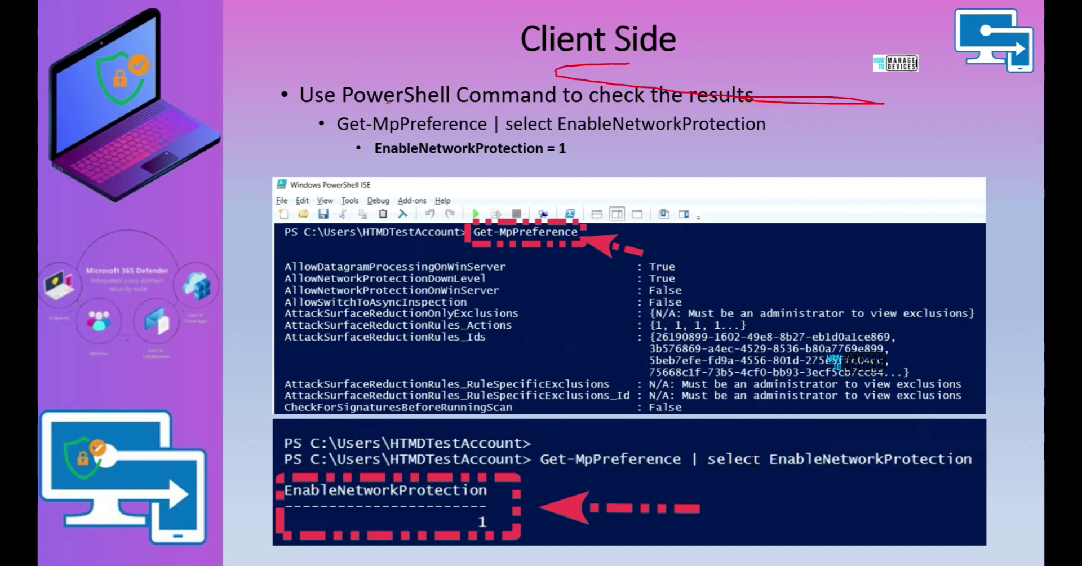
{"action": "left_click_drag", "start_coordinate": [363, 112], "coordinate": [510, 112]}
{"action": "left_click_drag", "start_coordinate": [338, 135], "coordinate": [461, 139]}
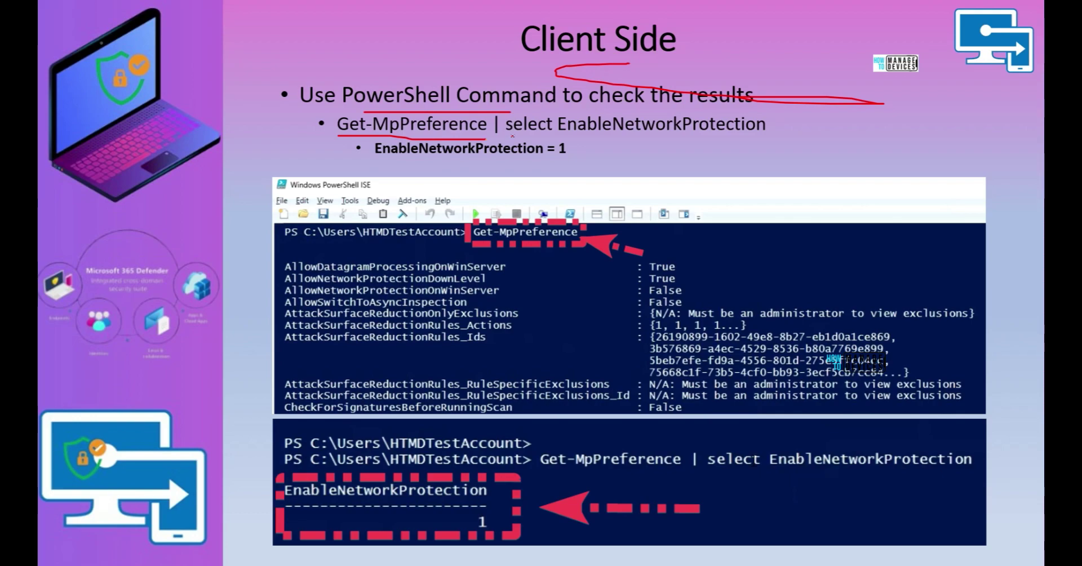
{"action": "left_click_drag", "start_coordinate": [505, 134], "coordinate": [781, 140]}
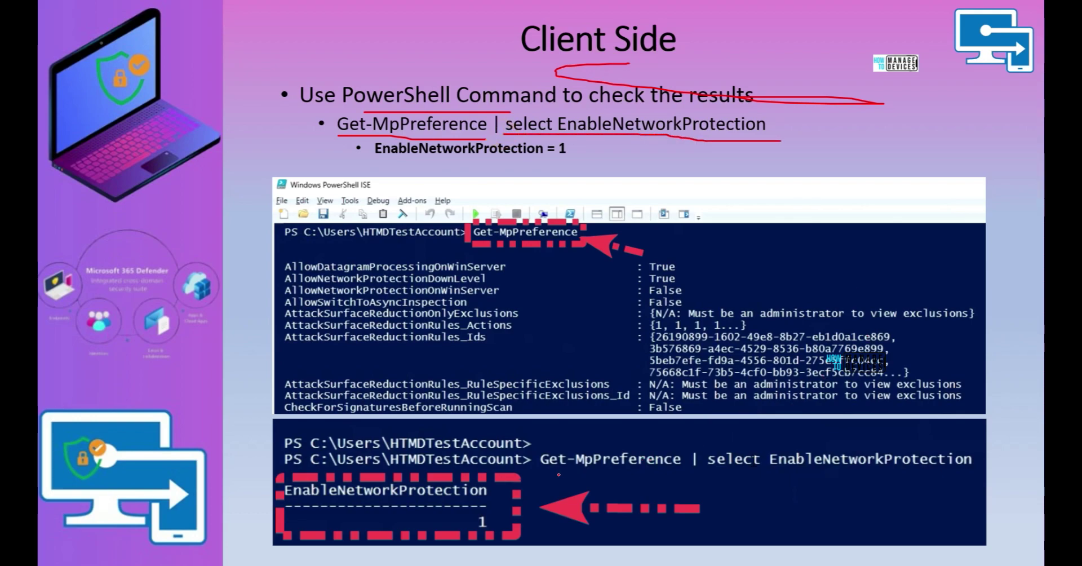
{"action": "left_click_drag", "start_coordinate": [558, 475], "coordinate": [848, 451]}
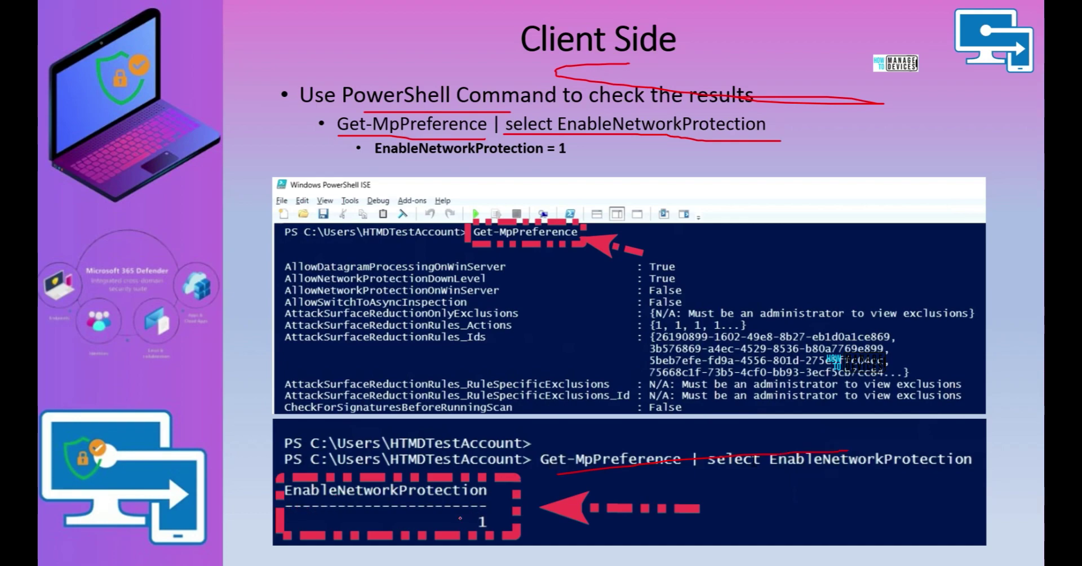
{"action": "mouse_move", "coordinate": [434, 517]}
{"action": "left_mouse_down"}
{"action": "mouse_move", "coordinate": [470, 517]}
{"action": "mouse_move", "coordinate": [455, 526]}
{"action": "left_mouse_up"}
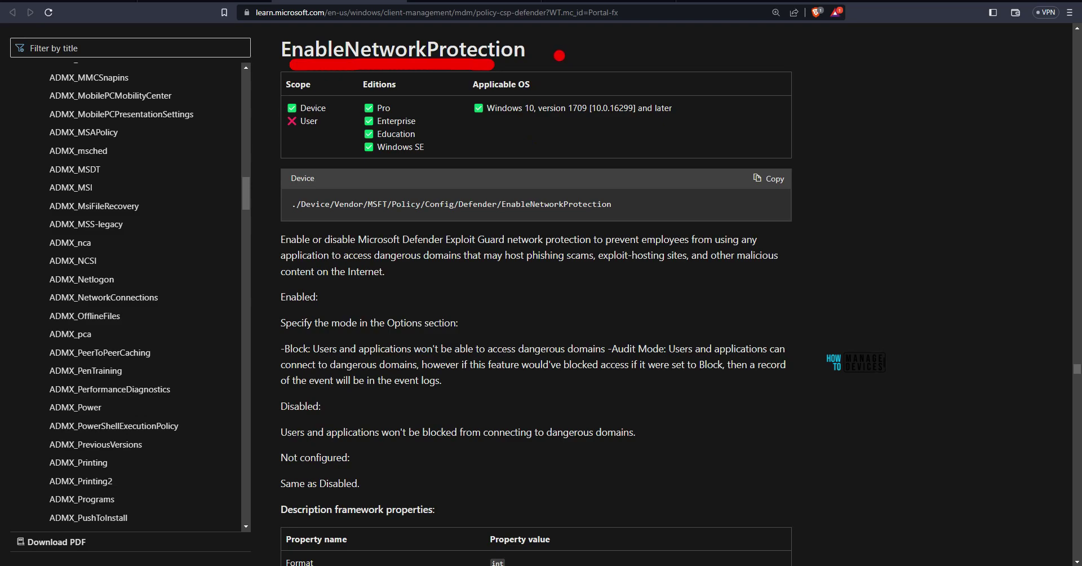
- Underline the Windows 10 1709+ applicability, the Device policy path and the audit-mode explanation
{"action": "left_click_drag", "start_coordinate": [473, 128], "coordinate": [680, 134]}
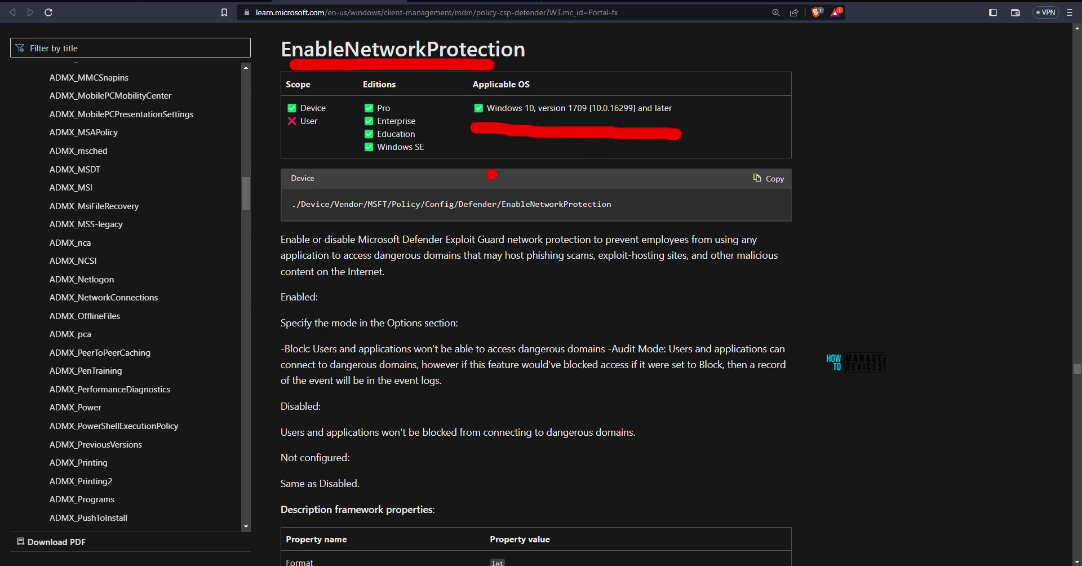
{"action": "left_click_drag", "start_coordinate": [288, 157], "coordinate": [419, 158]}
{"action": "left_click_drag", "start_coordinate": [377, 221], "coordinate": [599, 221]}
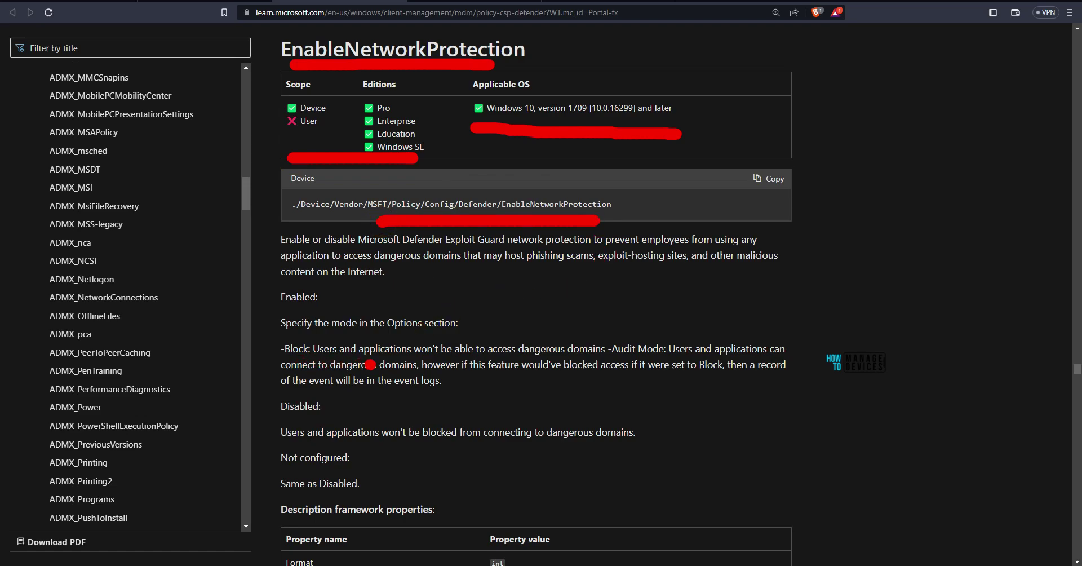
{"action": "left_click_drag", "start_coordinate": [420, 364], "coordinate": [598, 363]}
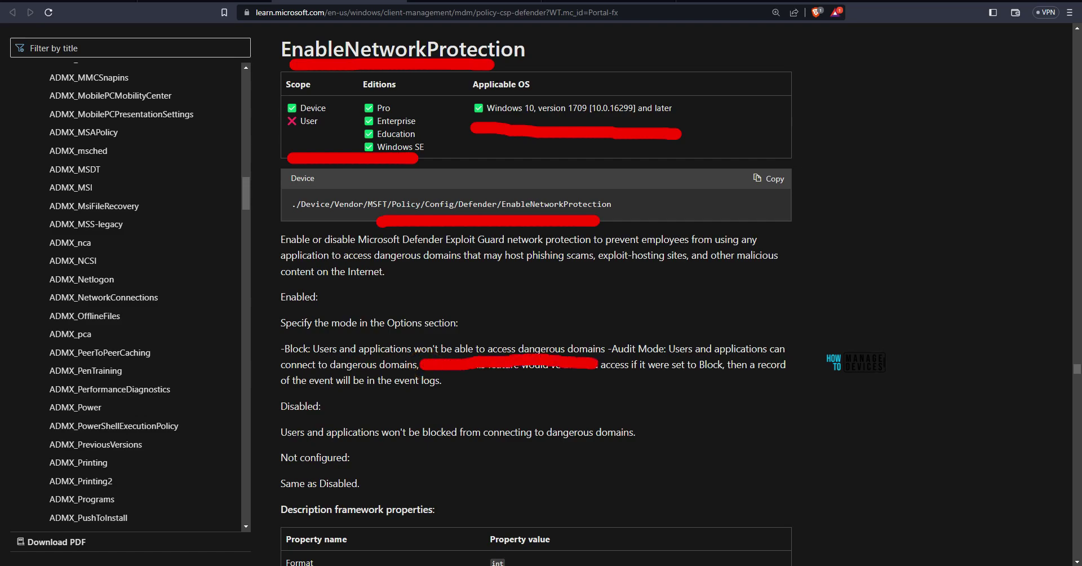
{"action": "key", "text": "e"}
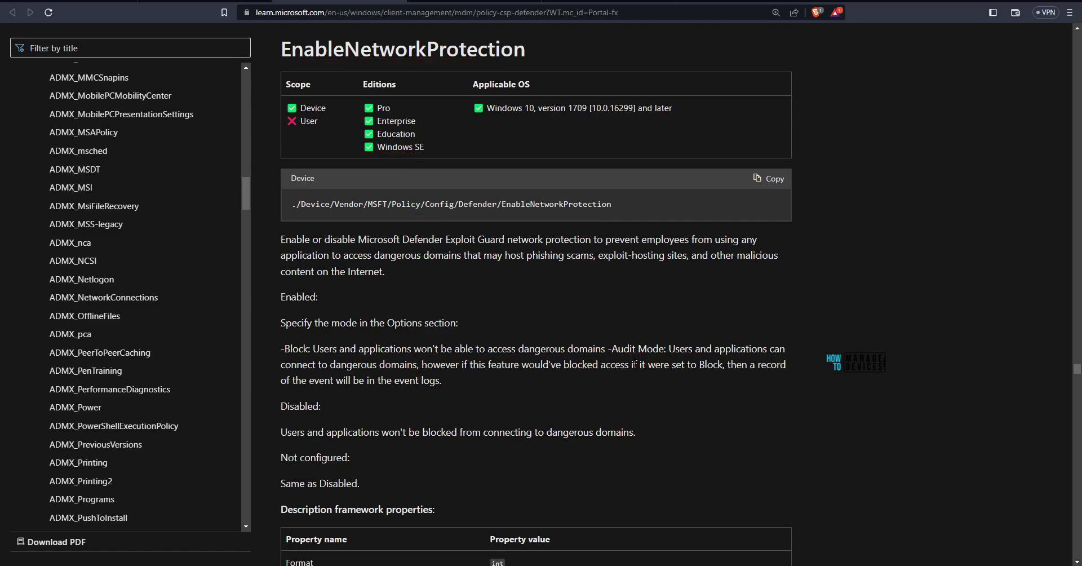
{"action": "left_click_drag", "start_coordinate": [613, 363], "coordinate": [707, 364]}
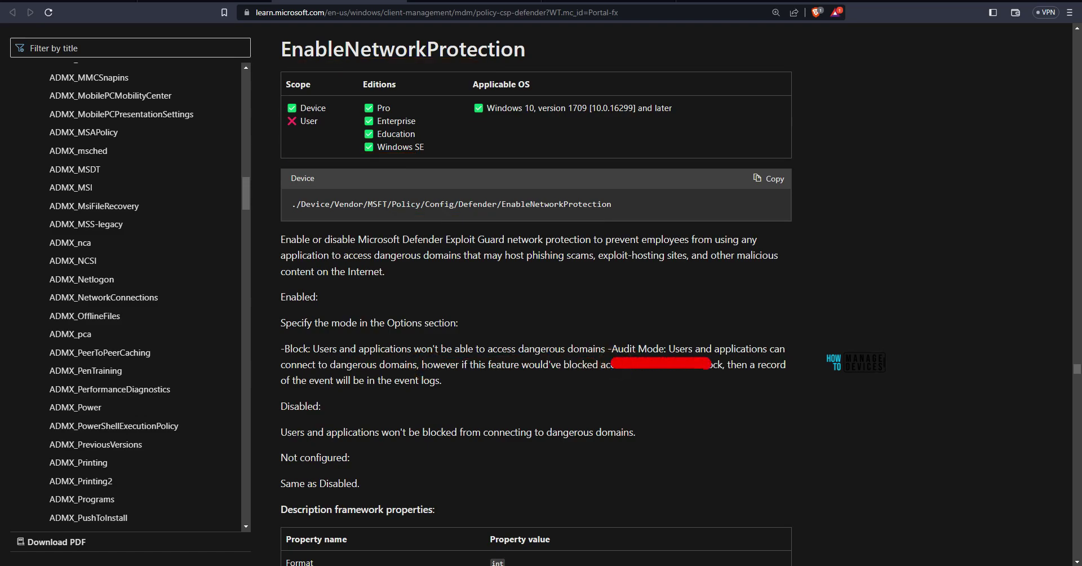
{"action": "left_click_drag", "start_coordinate": [294, 369], "coordinate": [707, 386]}
{"action": "key", "text": "Escape"}
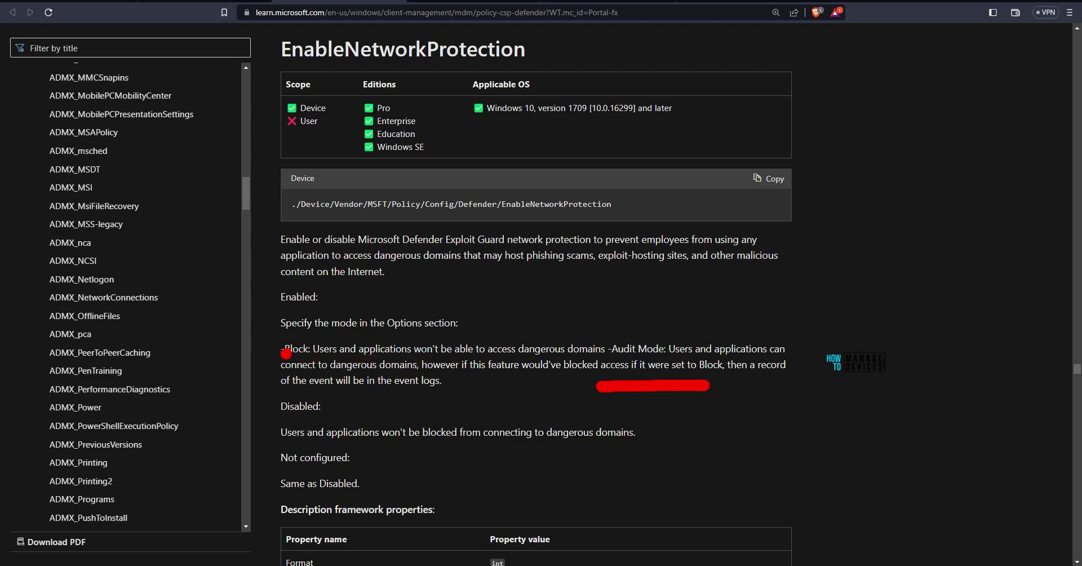
{"action": "left_click_drag", "start_coordinate": [276, 358], "coordinate": [319, 359]}
- Mark Allowed values 1 (block mode) and 2 (audit mode), with an arrow at Disabled
{"action": "scroll", "coordinate": [476, 401], "scroll_direction": "down", "scroll_amount": 7}
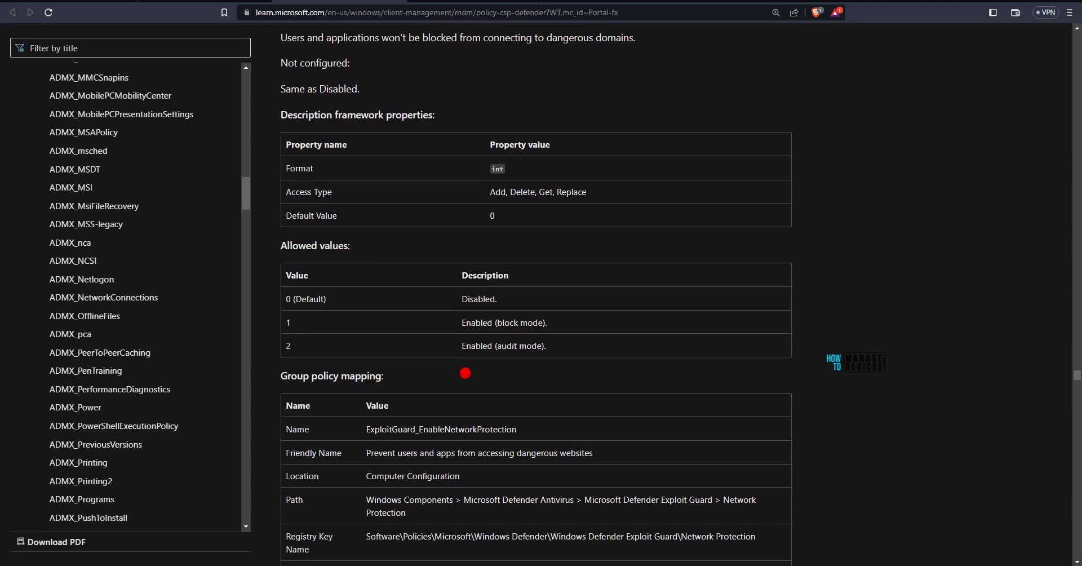
{"action": "mouse_move", "coordinate": [367, 233]}
{"action": "left_mouse_down"}
{"action": "mouse_move", "coordinate": [342, 225]}
{"action": "mouse_move", "coordinate": [275, 244]}
{"action": "mouse_move", "coordinate": [387, 256]}
{"action": "left_mouse_up"}
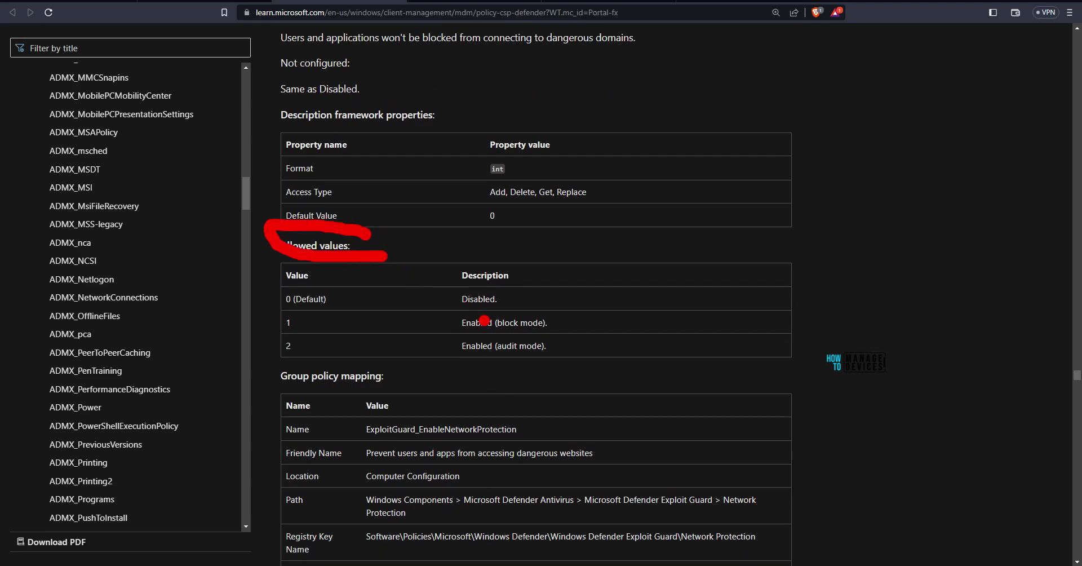
{"action": "left_click_drag", "start_coordinate": [451, 335], "coordinate": [548, 334]}
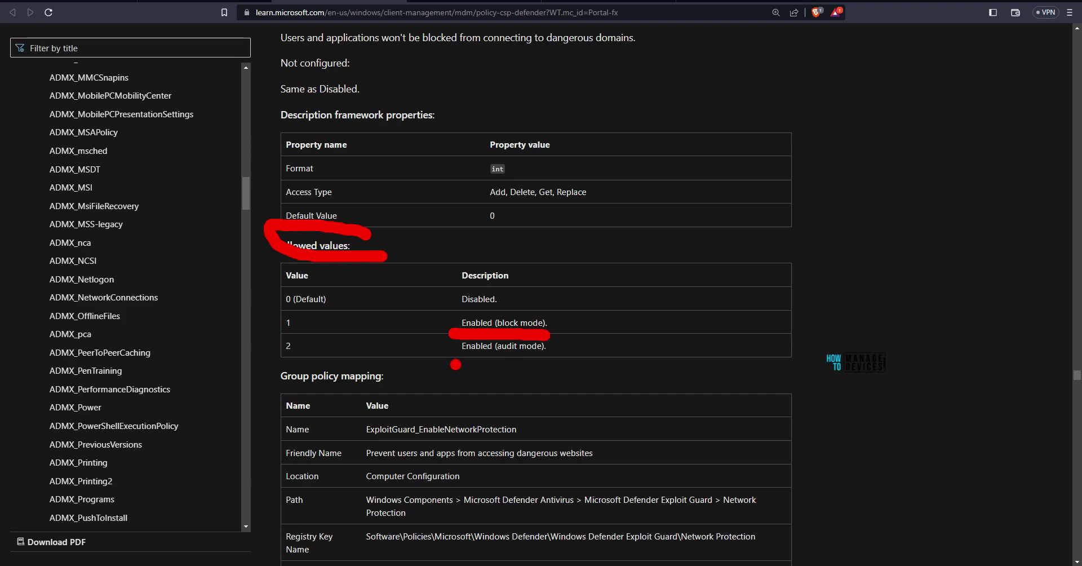
{"action": "left_click_drag", "start_coordinate": [449, 364], "coordinate": [559, 364]}
{"action": "left_click_drag", "start_coordinate": [372, 348], "coordinate": [300, 348]}
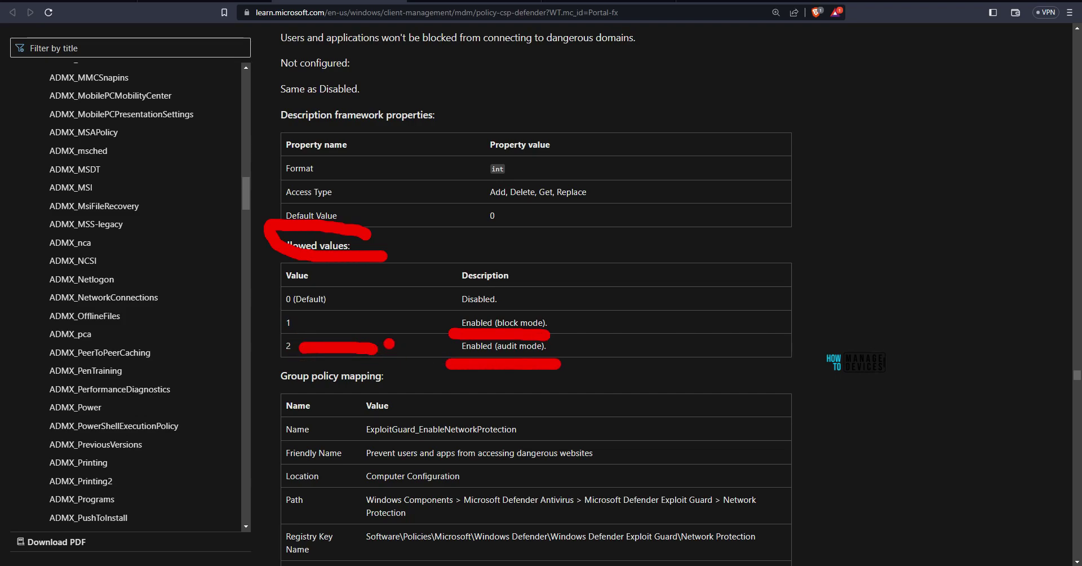
{"action": "left_click_drag", "start_coordinate": [307, 324], "coordinate": [379, 324]}
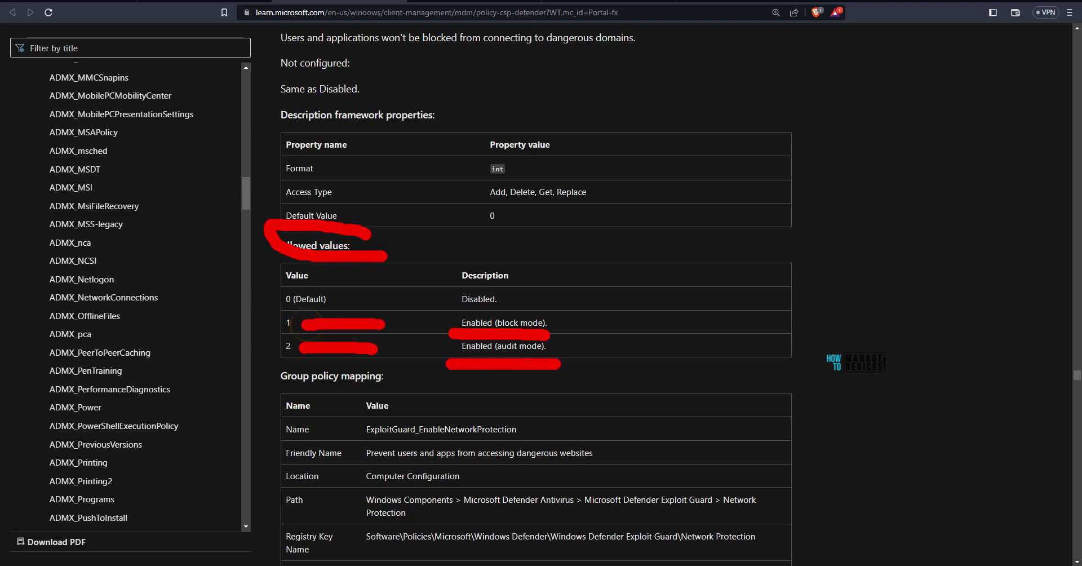
{"action": "mouse_move", "coordinate": [577, 283]}
{"action": "left_mouse_down"}
{"action": "mouse_move", "coordinate": [528, 303]}
{"action": "mouse_move", "coordinate": [549, 306]}
{"action": "left_mouse_up"}
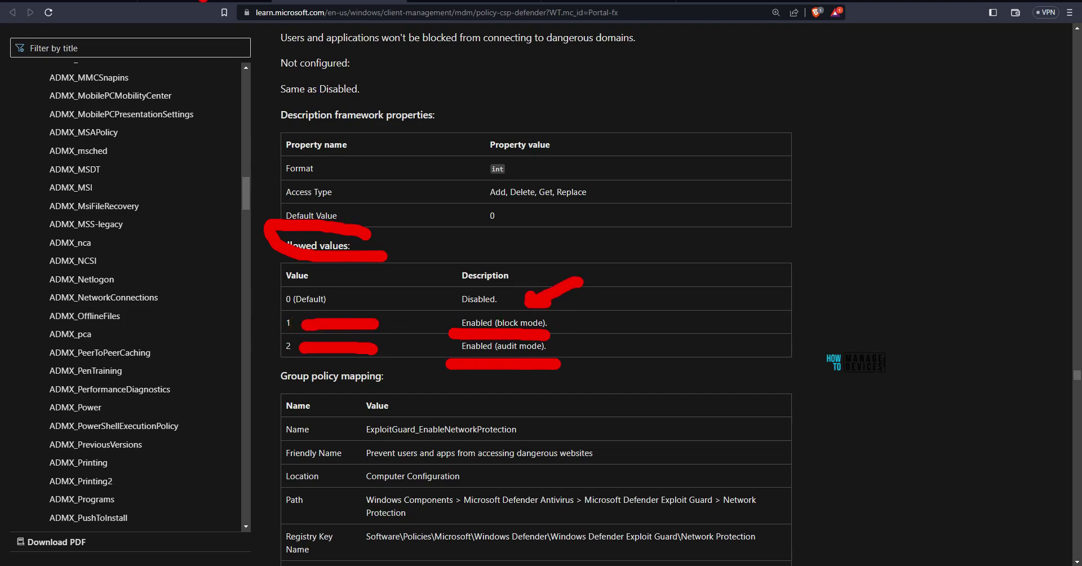
- Start a Windows 10, Windows 11, and Windows Server antivirus policy with the Microsoft Defender Antivirus profile
{"action": "left_click_drag", "start_coordinate": [203, 22], "coordinate": [204, 64]}
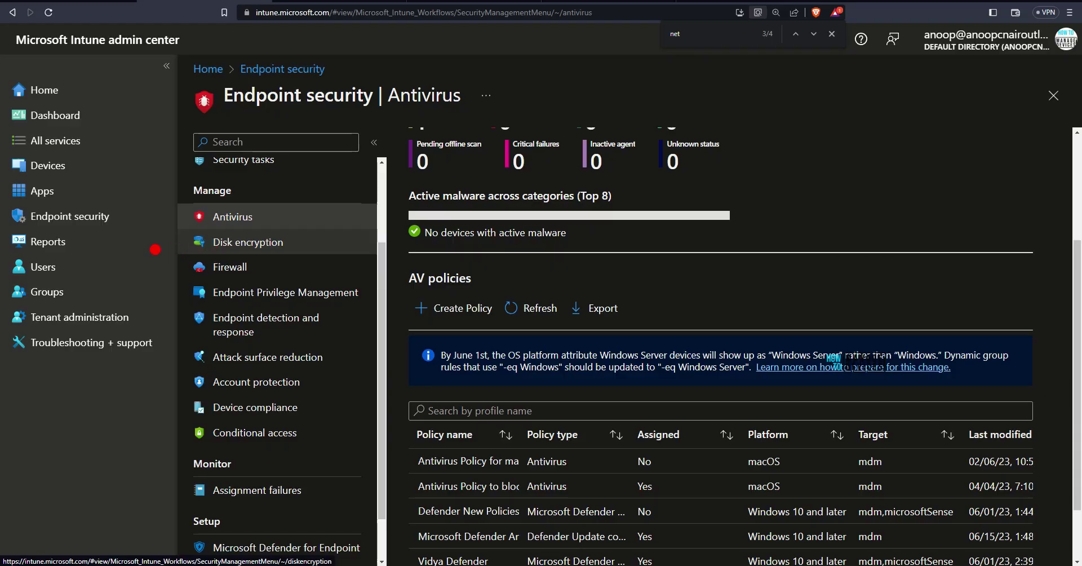
{"action": "left_click_drag", "start_coordinate": [2, 229], "coordinate": [290, 228]}
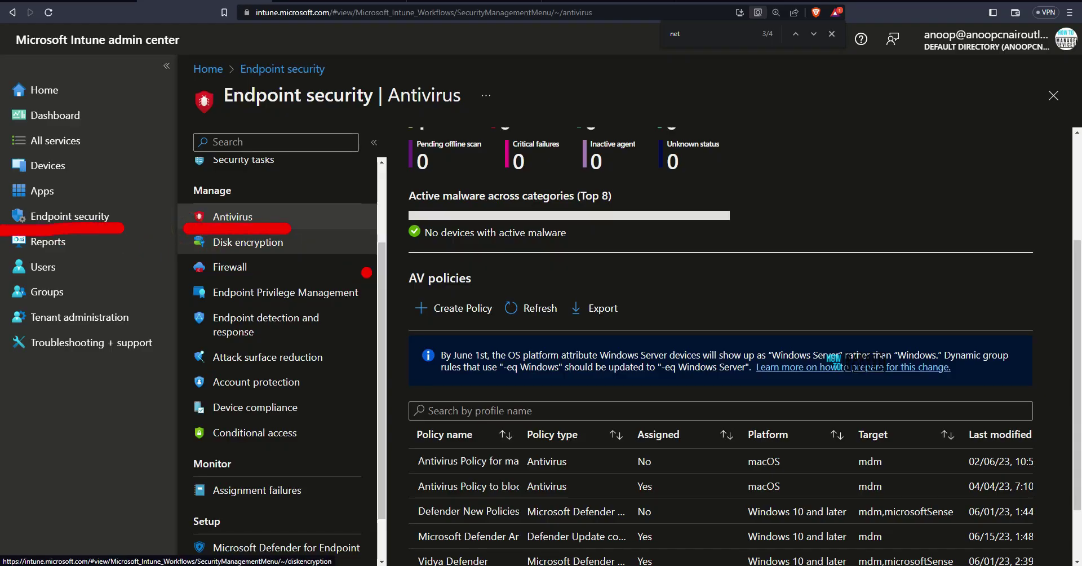
{"action": "mouse_move", "coordinate": [490, 290]}
{"action": "left_mouse_down"}
{"action": "mouse_move", "coordinate": [489, 338]}
{"action": "mouse_move", "coordinate": [501, 292]}
{"action": "left_mouse_up"}
{"action": "left_click", "coordinate": [451, 315]}
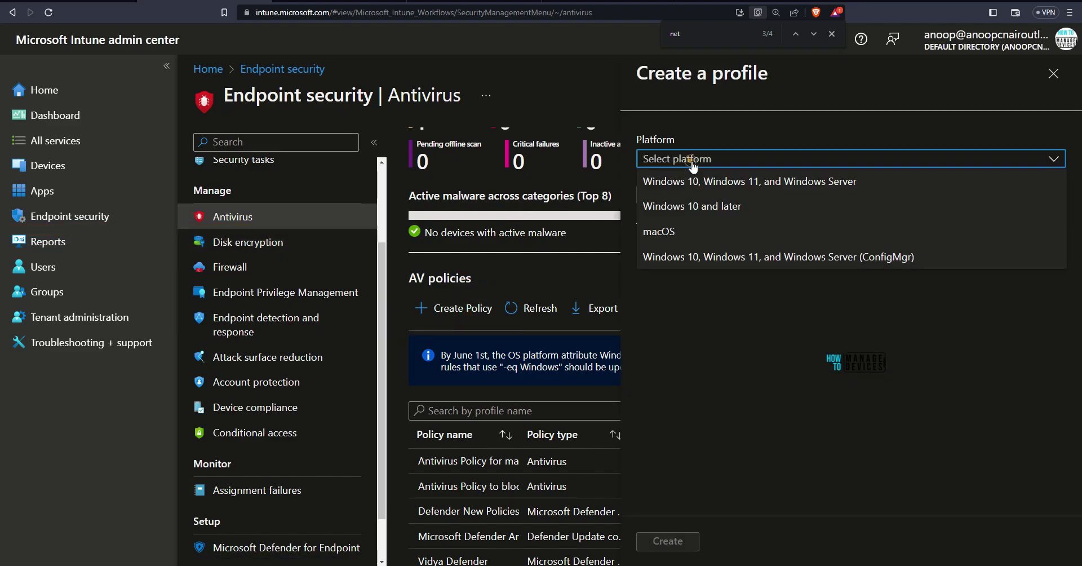
{"action": "left_click", "coordinate": [705, 186]}
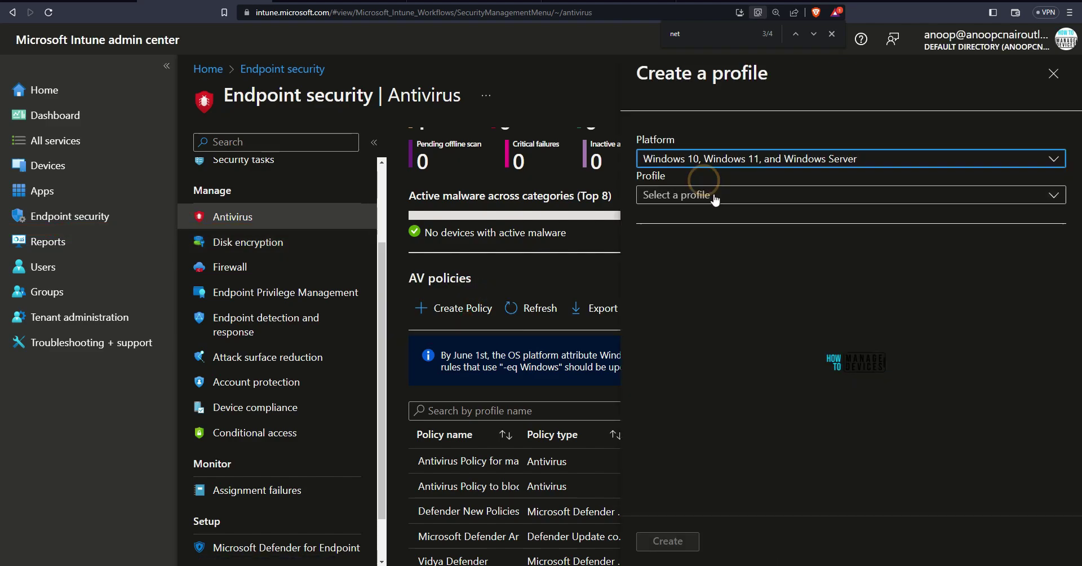
{"action": "left_click", "coordinate": [715, 197]}
{"action": "left_click", "coordinate": [724, 243]}
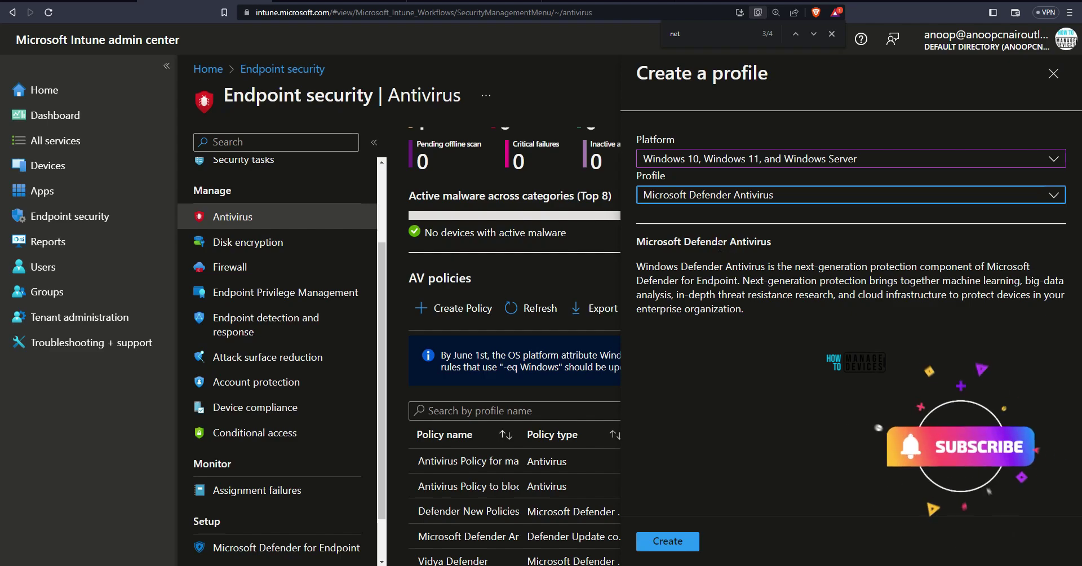
- Name the profile 'Enable MS Defender Network Protection (Block)', add a description, and expand Defender settings
{"action": "left_click_drag", "start_coordinate": [767, 225], "coordinate": [647, 223]}
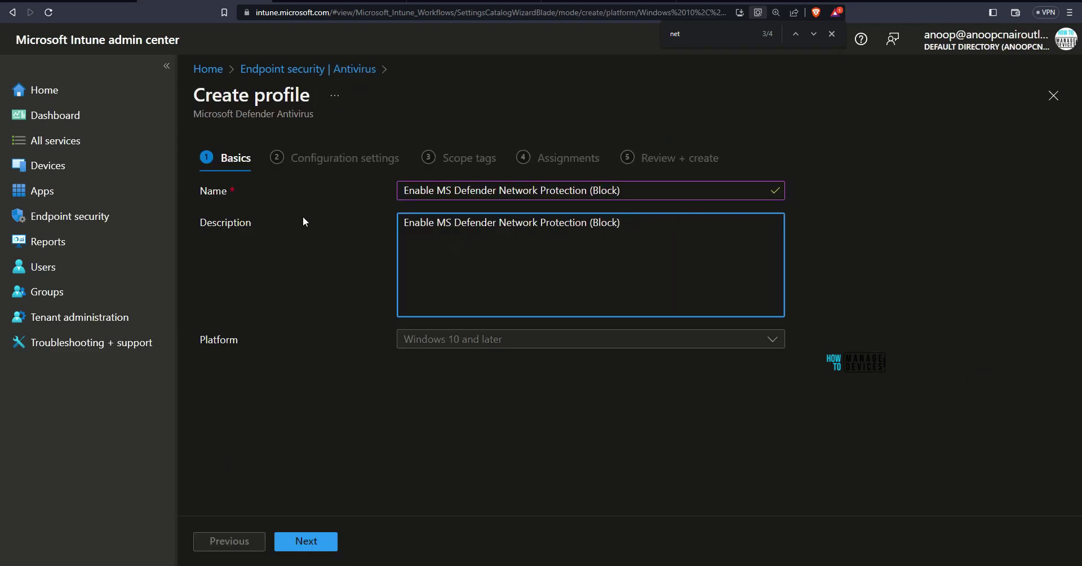
{"action": "left_click_drag", "start_coordinate": [265, 207], "coordinate": [336, 199]}
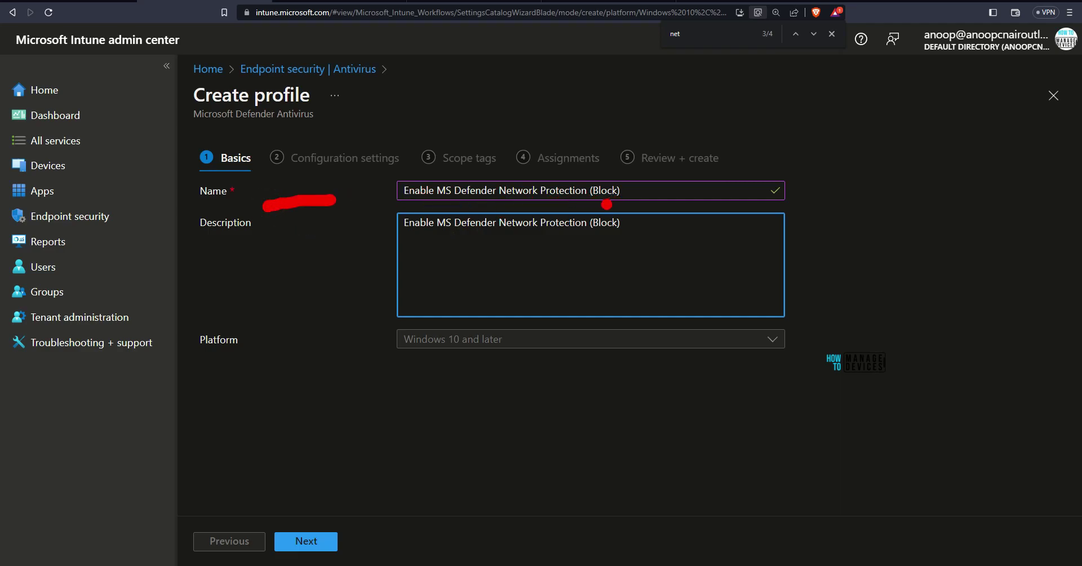
{"action": "mouse_move", "coordinate": [283, 240]}
{"action": "left_mouse_down"}
{"action": "mouse_move", "coordinate": [327, 229]}
{"action": "mouse_move", "coordinate": [315, 248]}
{"action": "left_mouse_up"}
{"action": "mouse_move", "coordinate": [346, 341]}
{"action": "left_mouse_down"}
{"action": "mouse_move", "coordinate": [315, 450]}
{"action": "mouse_move", "coordinate": [276, 489]}
{"action": "mouse_move", "coordinate": [345, 470]}
{"action": "left_mouse_up"}
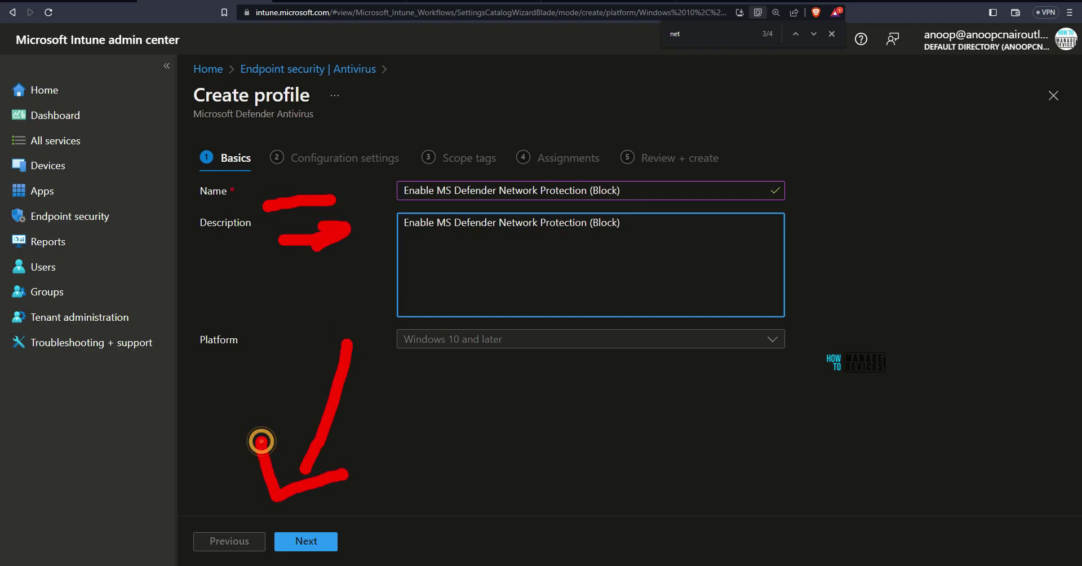
{"action": "left_click", "coordinate": [290, 539]}
{"action": "left_click", "coordinate": [252, 195]}
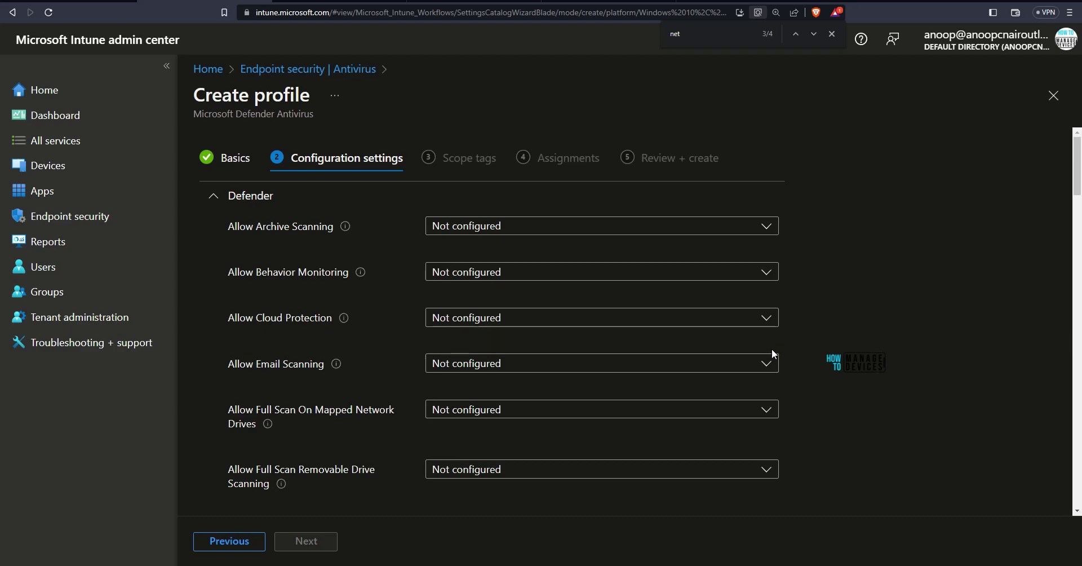
- Search 'network pro' to locate Enable Network Protection in Defender settings and read its description
{"action": "type", "text": "work pro"}
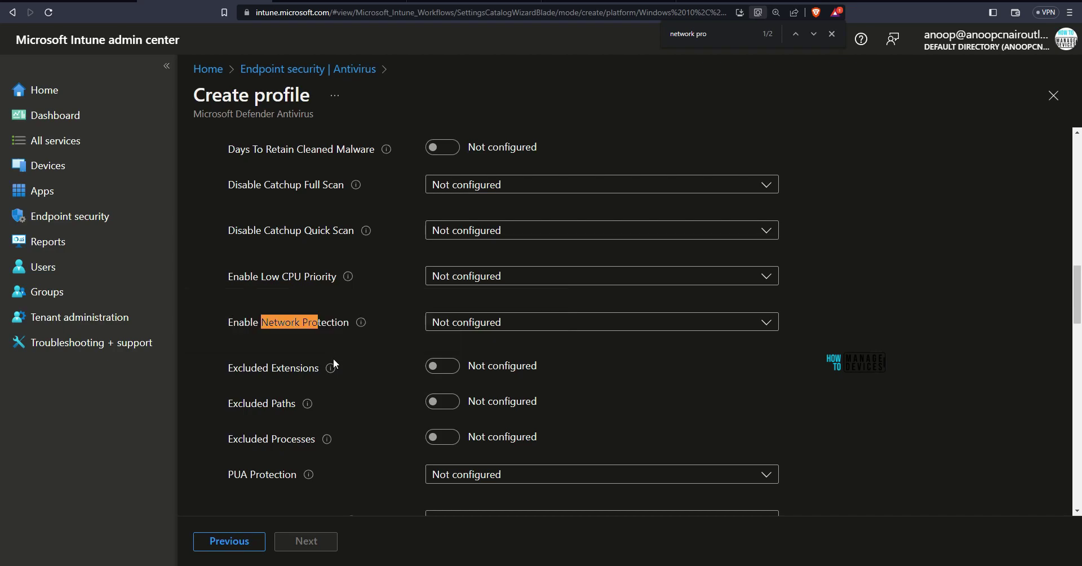
{"action": "mouse_move", "coordinate": [228, 339]}
{"action": "left_mouse_down"}
{"action": "mouse_move", "coordinate": [312, 358]}
{"action": "mouse_move", "coordinate": [214, 313]}
{"action": "left_mouse_up"}
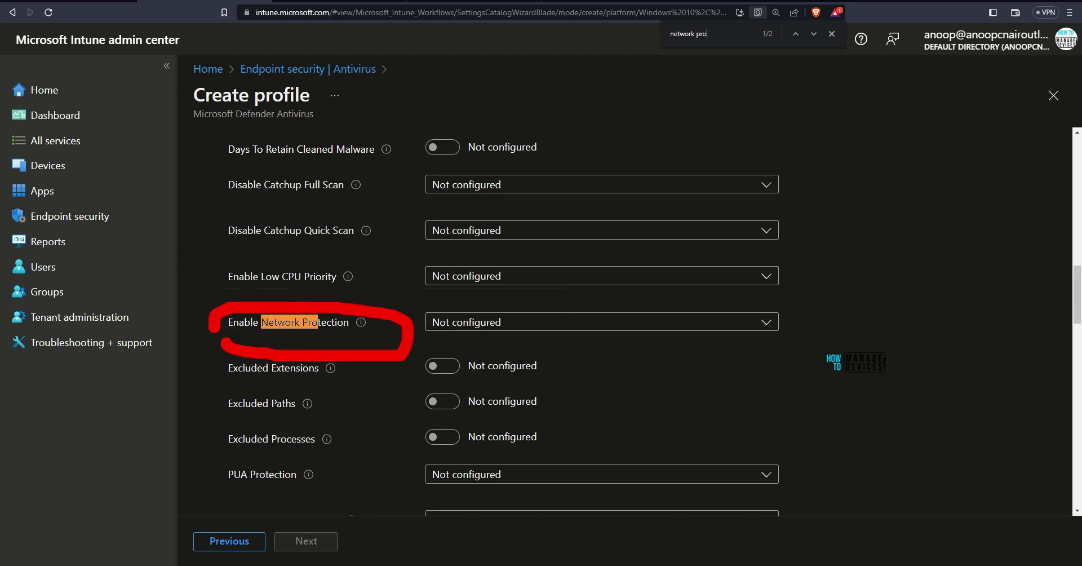
{"action": "scroll", "coordinate": [350, 310], "scroll_direction": "up", "scroll_amount": 20}
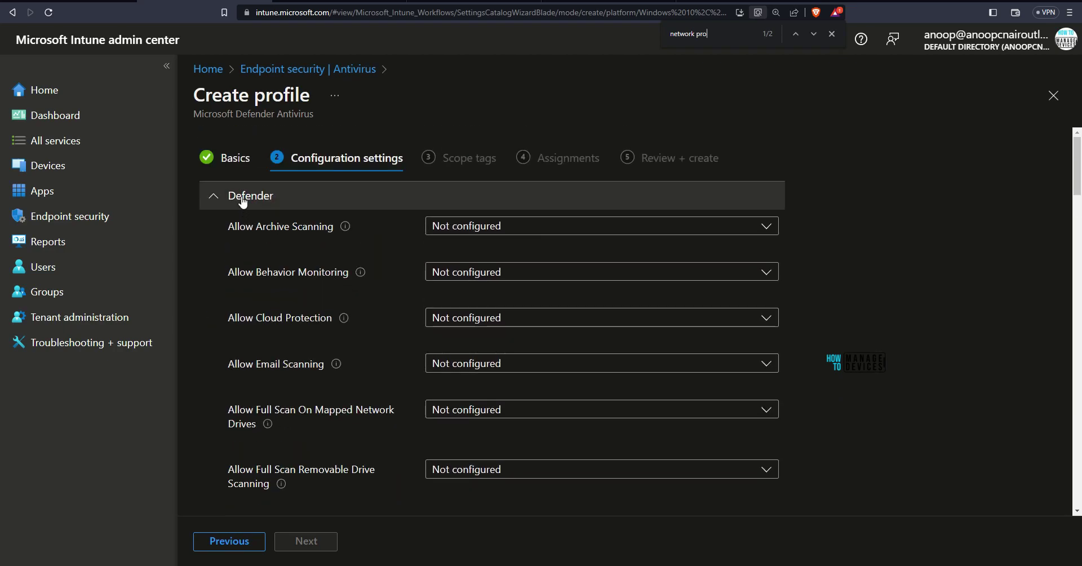
{"action": "left_click", "coordinate": [243, 198]}
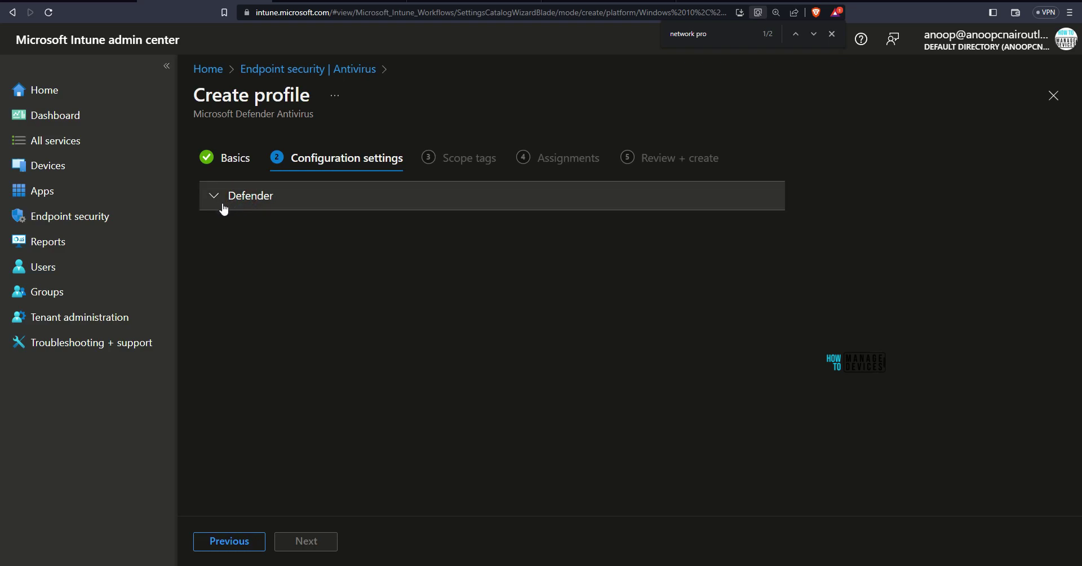
{"action": "mouse_move", "coordinate": [214, 291]}
{"action": "left_mouse_down"}
{"action": "mouse_move", "coordinate": [194, 235]}
{"action": "mouse_move", "coordinate": [236, 241]}
{"action": "left_mouse_up"}
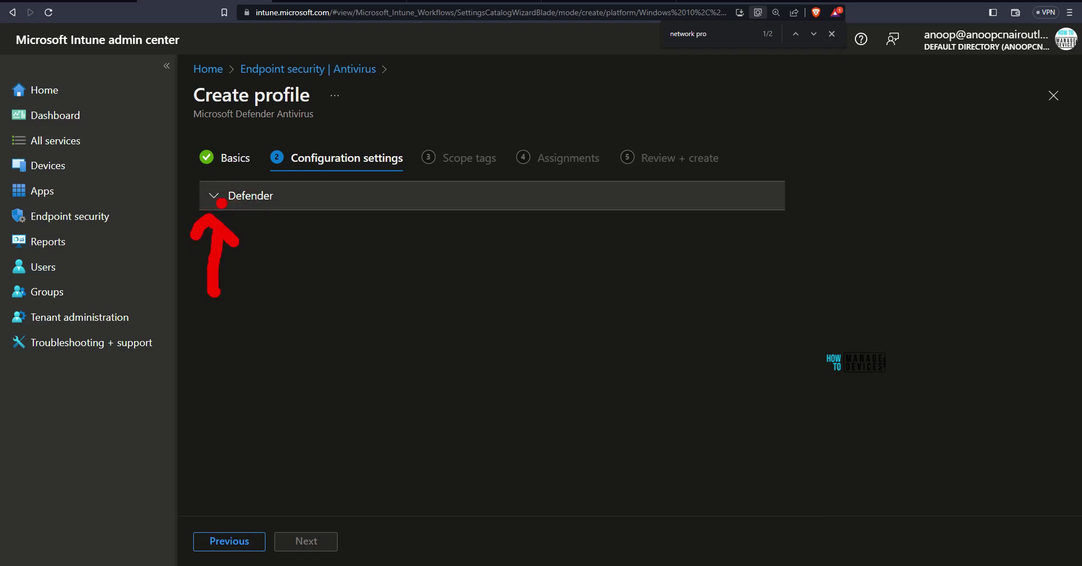
{"action": "left_click", "coordinate": [221, 203]}
{"action": "scroll", "coordinate": [361, 304], "scroll_direction": "down", "scroll_amount": 5}
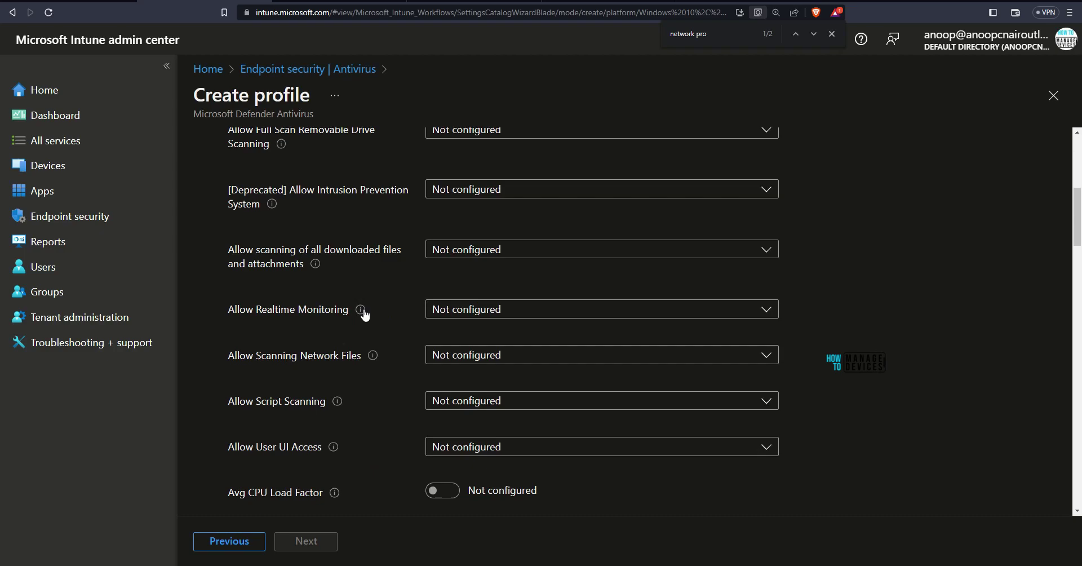
{"action": "scroll", "coordinate": [366, 314], "scroll_direction": "down", "scroll_amount": 5}
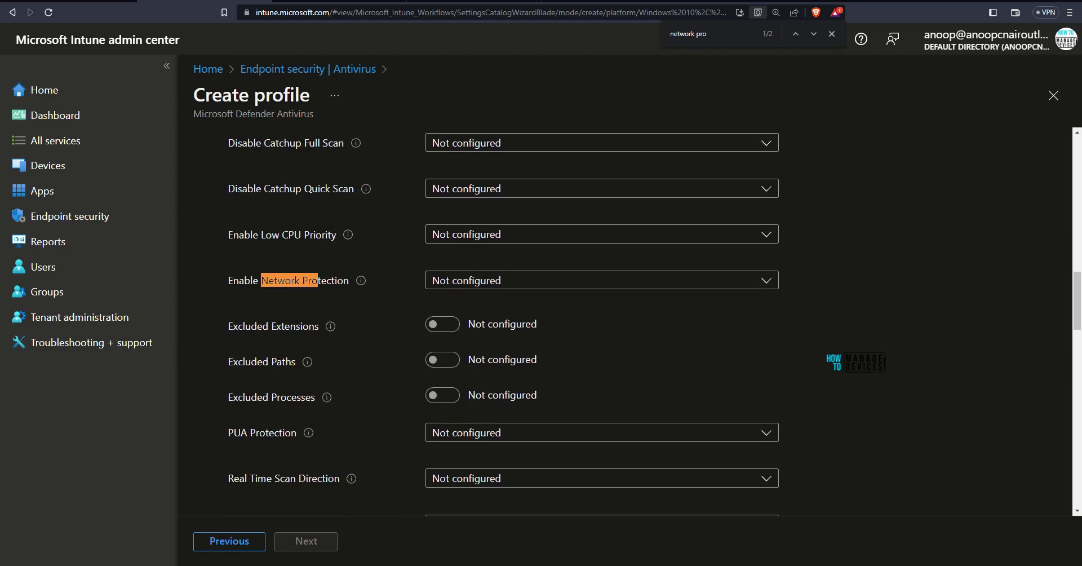
{"action": "mouse_move", "coordinate": [205, 307]}
{"action": "left_mouse_down"}
{"action": "mouse_move", "coordinate": [265, 257]}
{"action": "mouse_move", "coordinate": [225, 276]}
{"action": "left_mouse_up"}
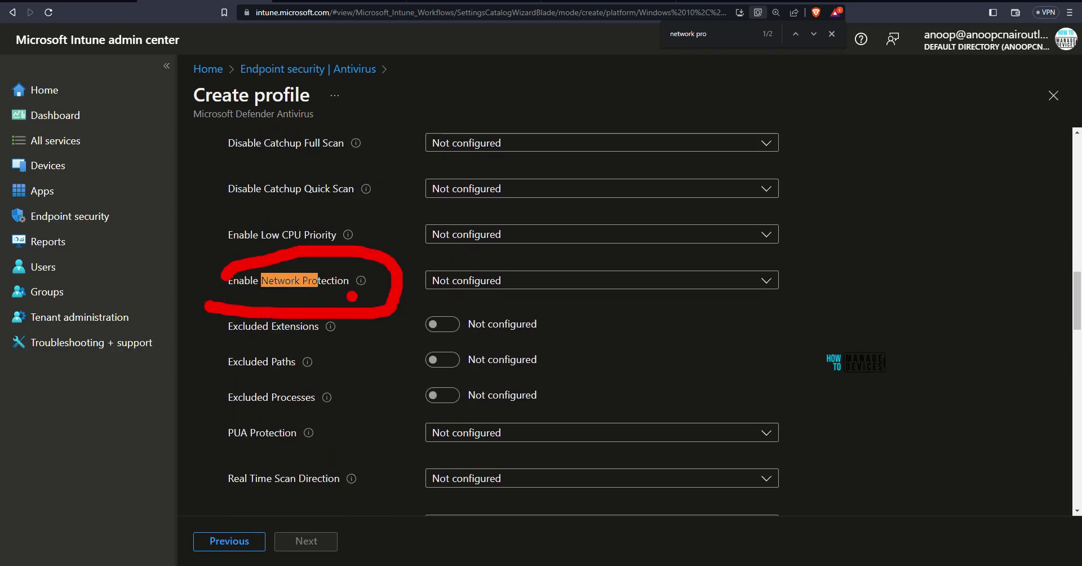
{"action": "mouse_move", "coordinate": [360, 284]}
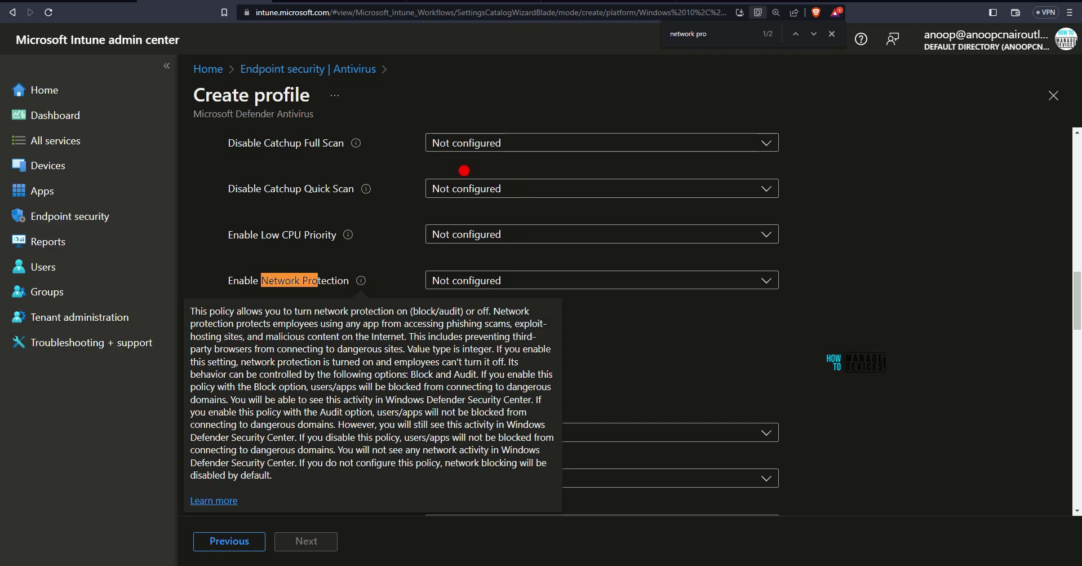
{"action": "left_click_drag", "start_coordinate": [411, 164], "coordinate": [375, 281]}
{"action": "left_click_drag", "start_coordinate": [363, 248], "coordinate": [403, 263]}
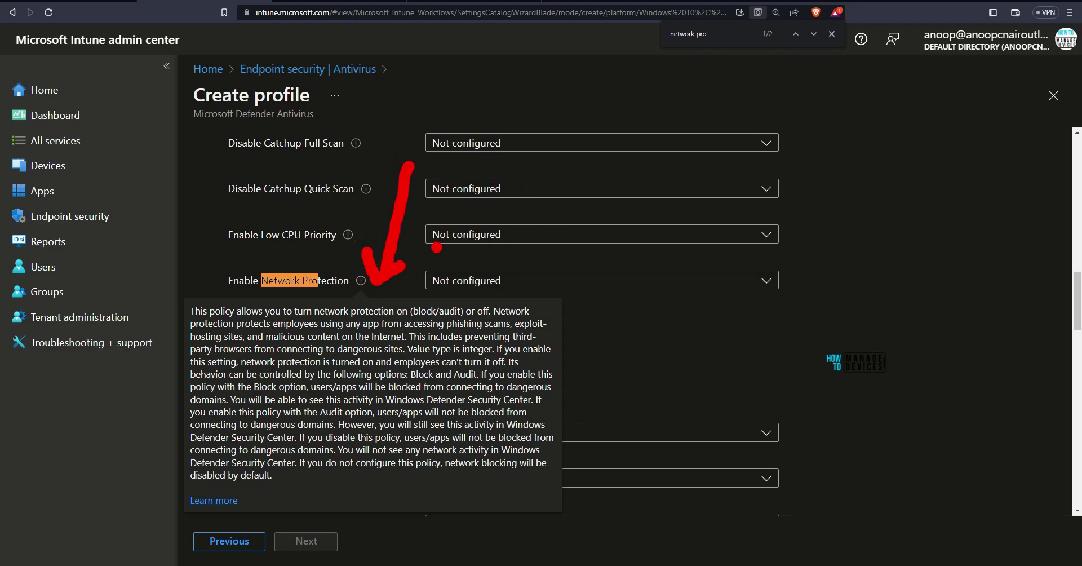
{"action": "key", "text": "Escape"}
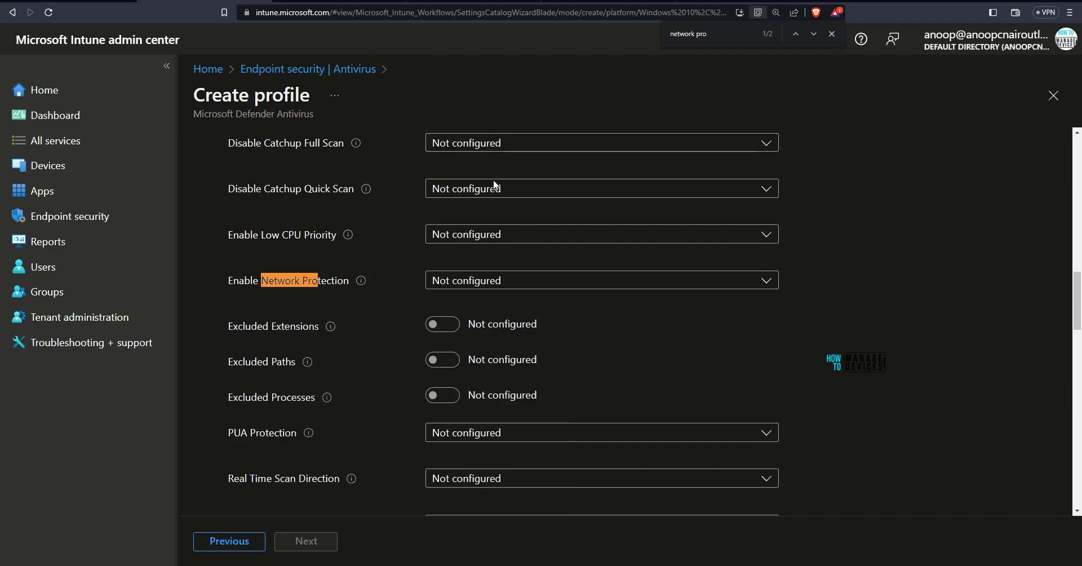
- Set Enable Network Protection to Enabled (block mode)
{"action": "left_click", "coordinate": [520, 285]}
{"action": "mouse_move", "coordinate": [353, 312]}
{"action": "left_mouse_down"}
{"action": "mouse_move", "coordinate": [399, 310]}
{"action": "mouse_move", "coordinate": [405, 321]}
{"action": "left_mouse_up"}
{"action": "mouse_move", "coordinate": [515, 296]}
{"action": "left_mouse_down"}
{"action": "mouse_move", "coordinate": [572, 326]}
{"action": "mouse_move", "coordinate": [590, 376]}
{"action": "left_mouse_up"}
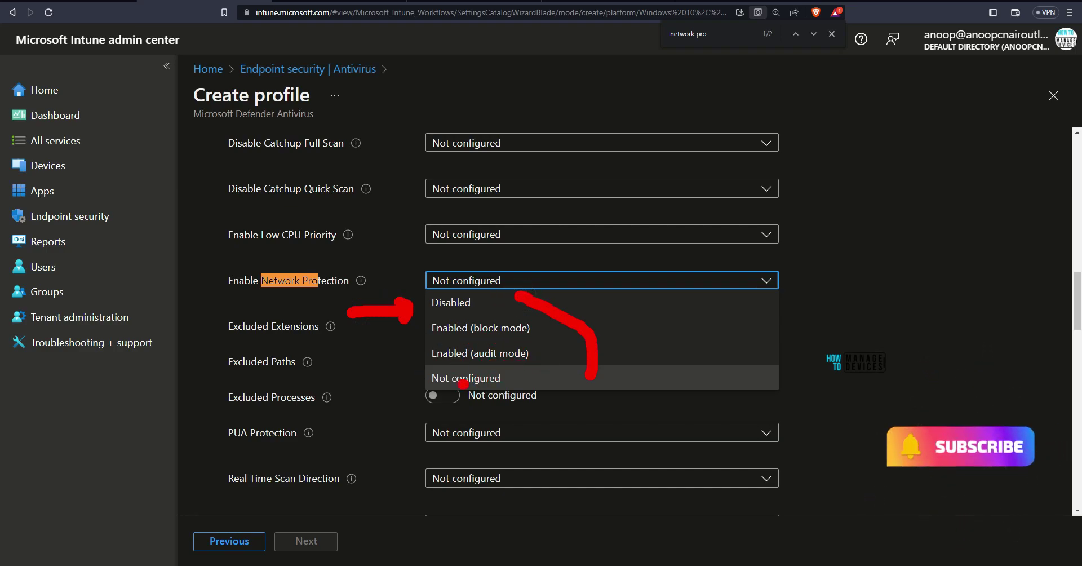
{"action": "mouse_move", "coordinate": [430, 383]}
{"action": "left_mouse_down"}
{"action": "mouse_move", "coordinate": [403, 369]}
{"action": "mouse_move", "coordinate": [428, 382]}
{"action": "left_mouse_up"}
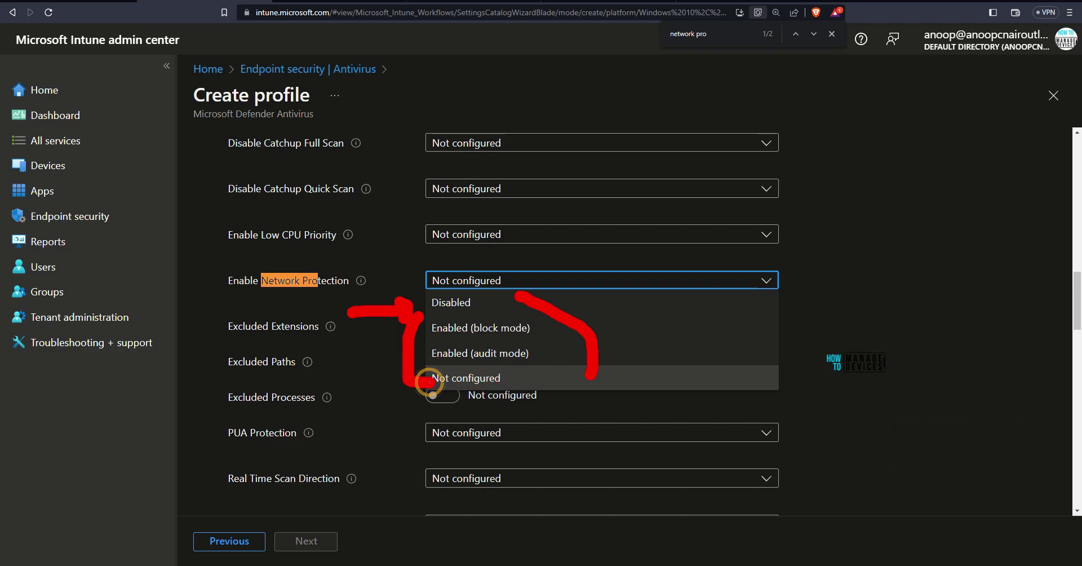
{"action": "left_click_drag", "start_coordinate": [420, 319], "coordinate": [427, 298]}
{"action": "key", "text": "Escape"}
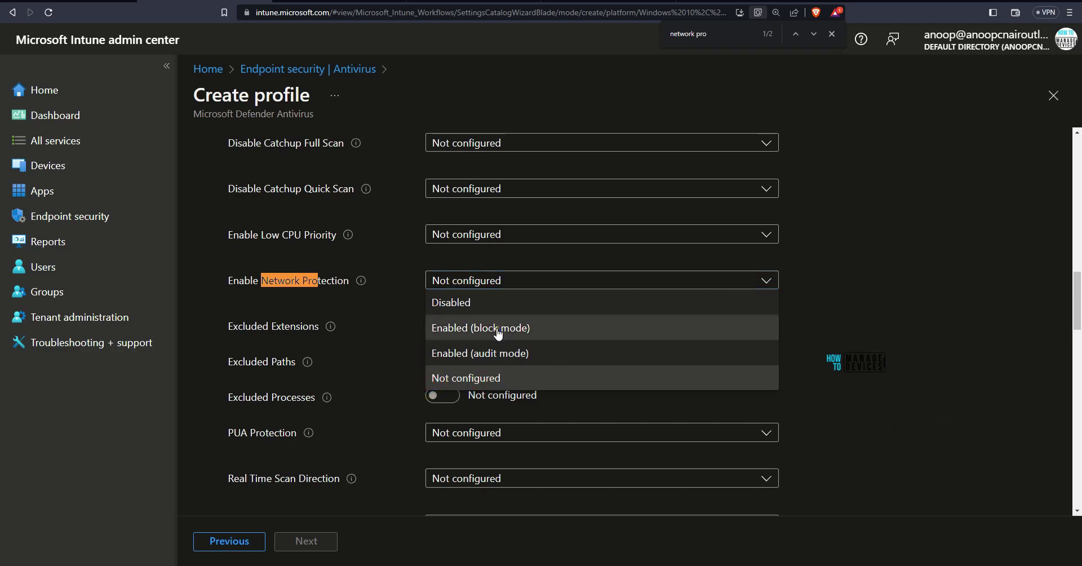
{"action": "left_click", "coordinate": [498, 328]}
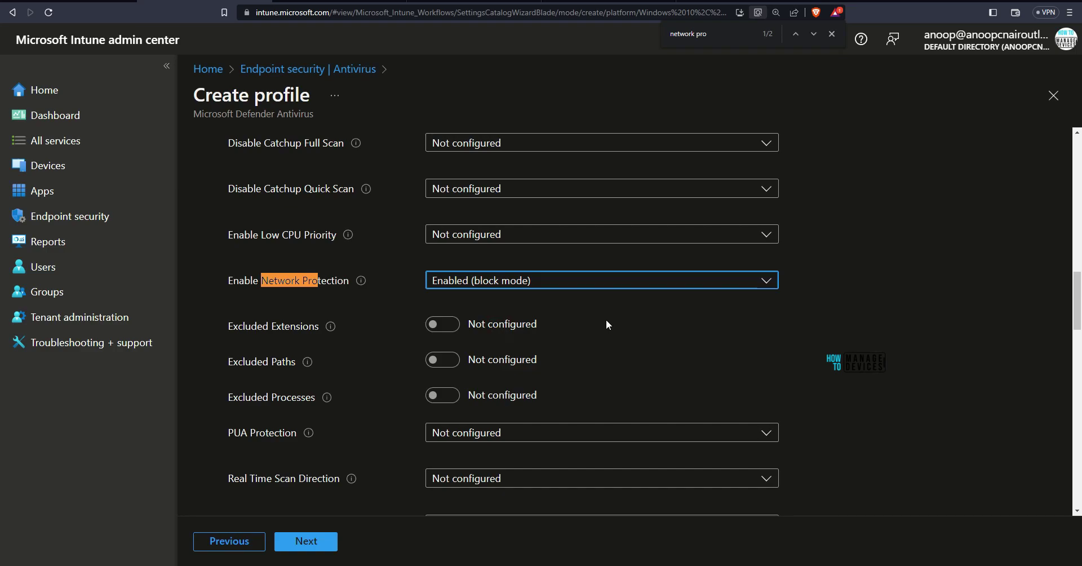
- Jump to the next match, Allow Network Protection Down Level, leaving it Not configured
{"action": "scroll", "coordinate": [643, 347], "scroll_direction": "down", "scroll_amount": 15}
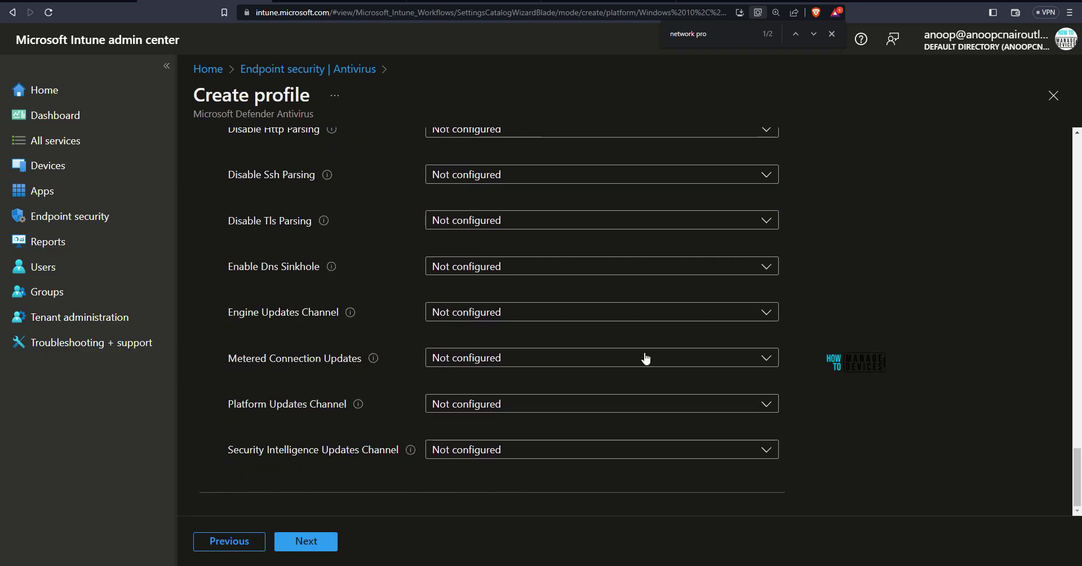
{"action": "scroll", "coordinate": [646, 358], "scroll_direction": "up", "scroll_amount": 5}
{"action": "scroll", "coordinate": [645, 358], "scroll_direction": "up", "scroll_amount": 2}
{"action": "key", "text": "F3"}
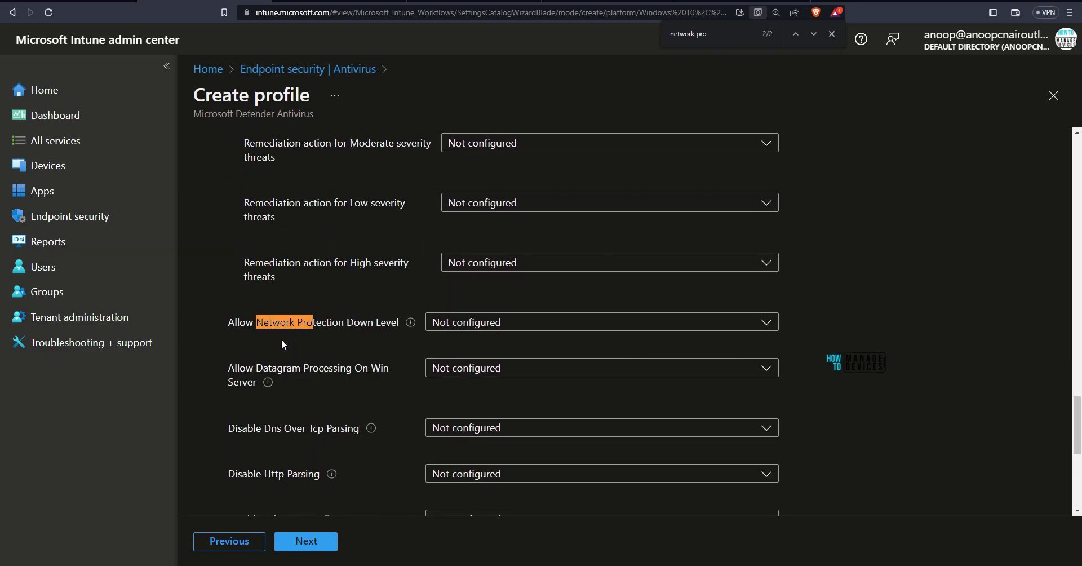
{"action": "key", "text": "ctrl+2"}
{"action": "left_click_drag", "start_coordinate": [225, 342], "coordinate": [366, 343]}
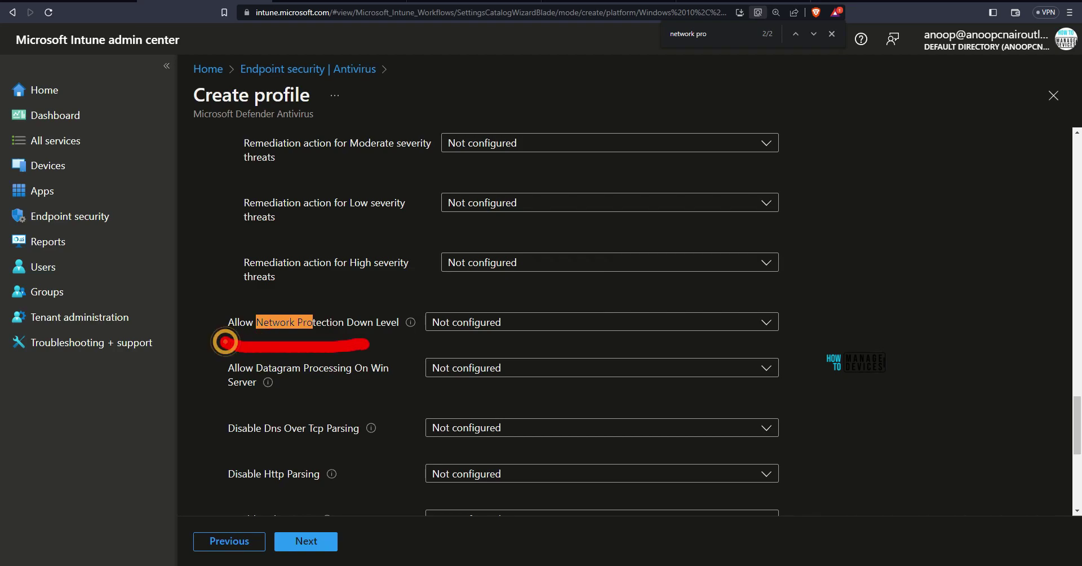
{"action": "left_click_drag", "start_coordinate": [226, 342], "coordinate": [374, 342]}
- Skip scope tags, include the HTMD test group in assignments, and create the policy
{"action": "left_click", "coordinate": [323, 540]}
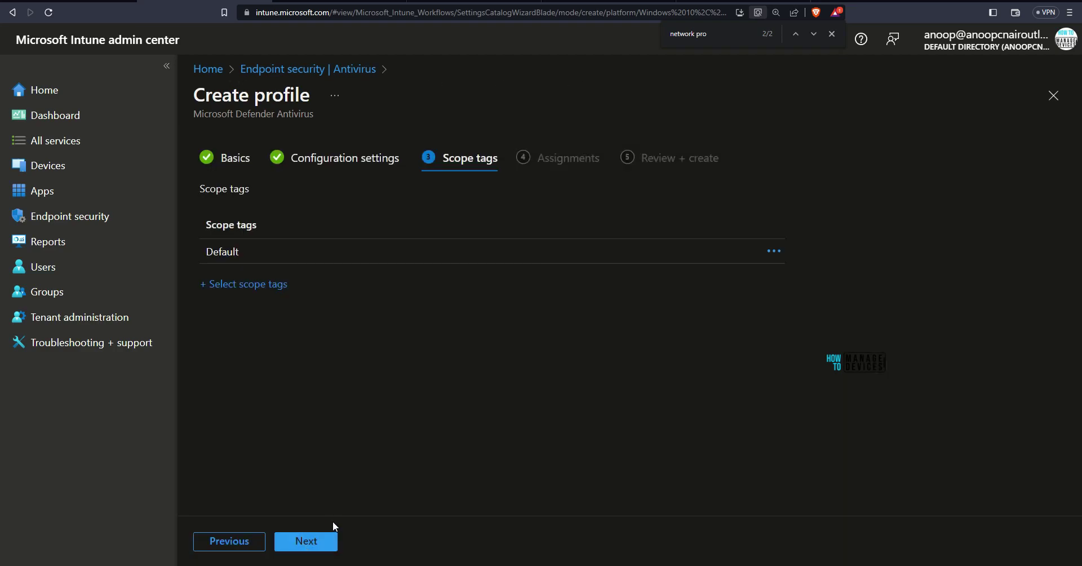
{"action": "left_click", "coordinate": [307, 542]}
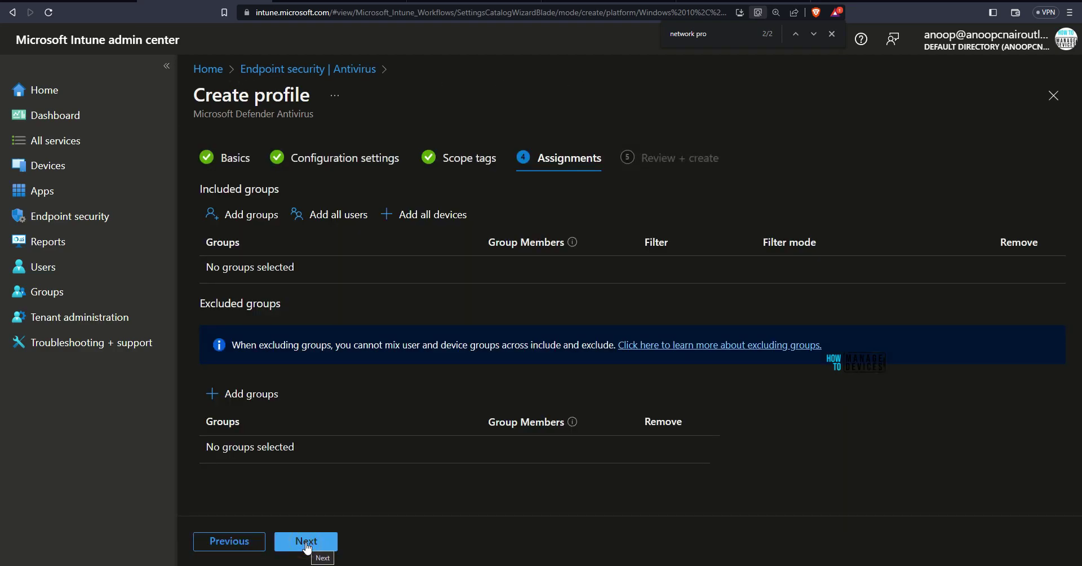
{"action": "left_click", "coordinate": [237, 208]}
{"action": "left_click", "coordinate": [671, 132]}
{"action": "type", "text": "anoop"}
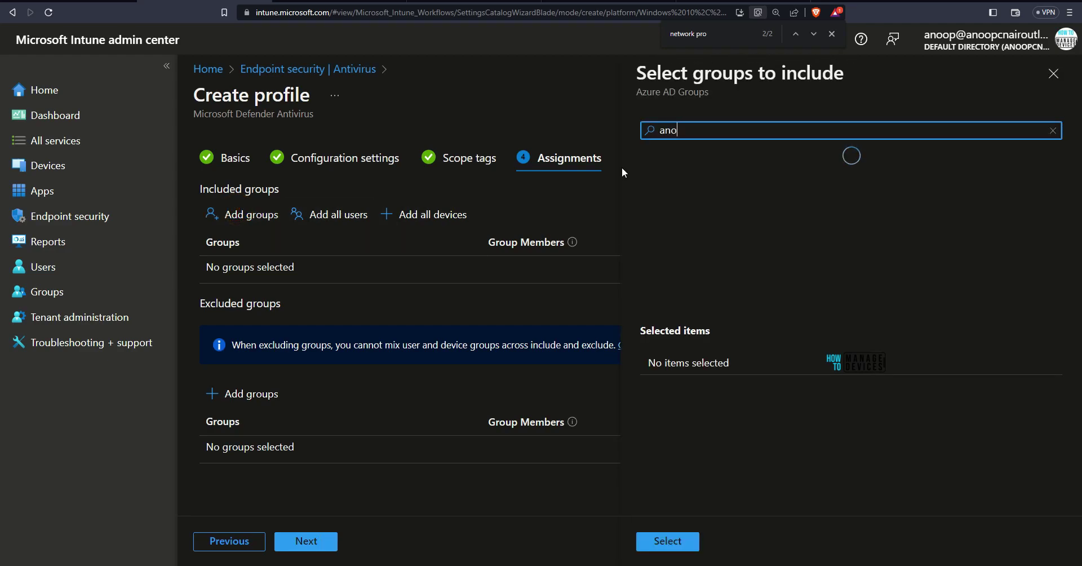
{"action": "left_click", "coordinate": [665, 256]}
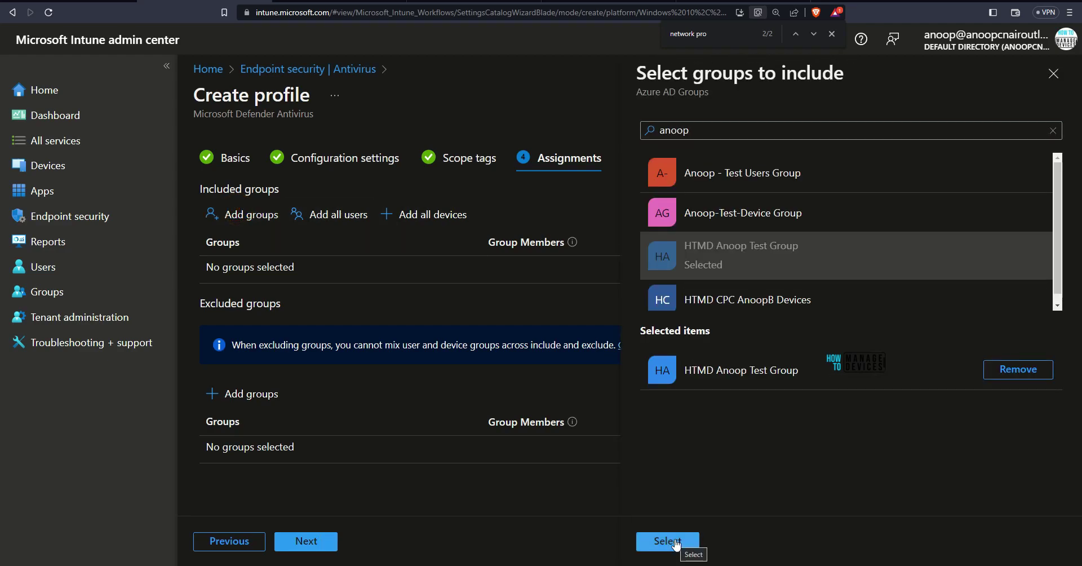
{"action": "left_click", "coordinate": [676, 542]}
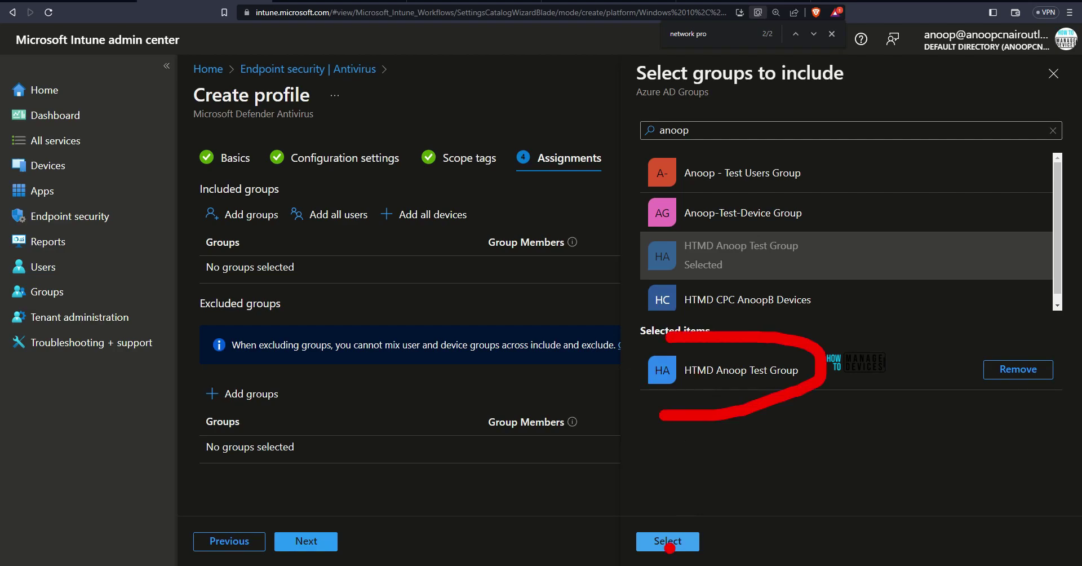
{"action": "left_click", "coordinate": [669, 542]}
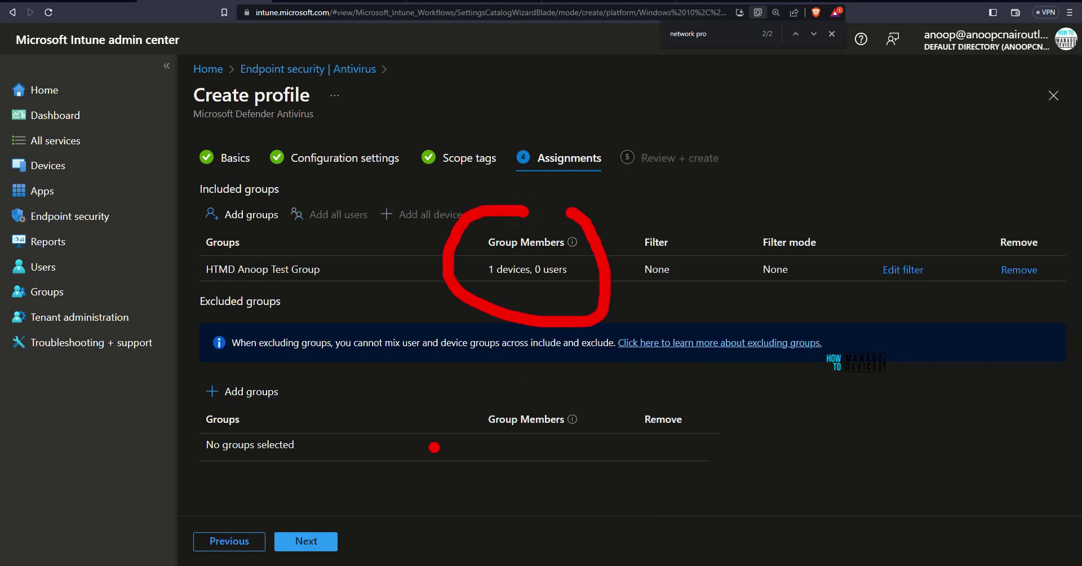
{"action": "left_click", "coordinate": [306, 540]}
{"action": "left_click", "coordinate": [306, 540]}
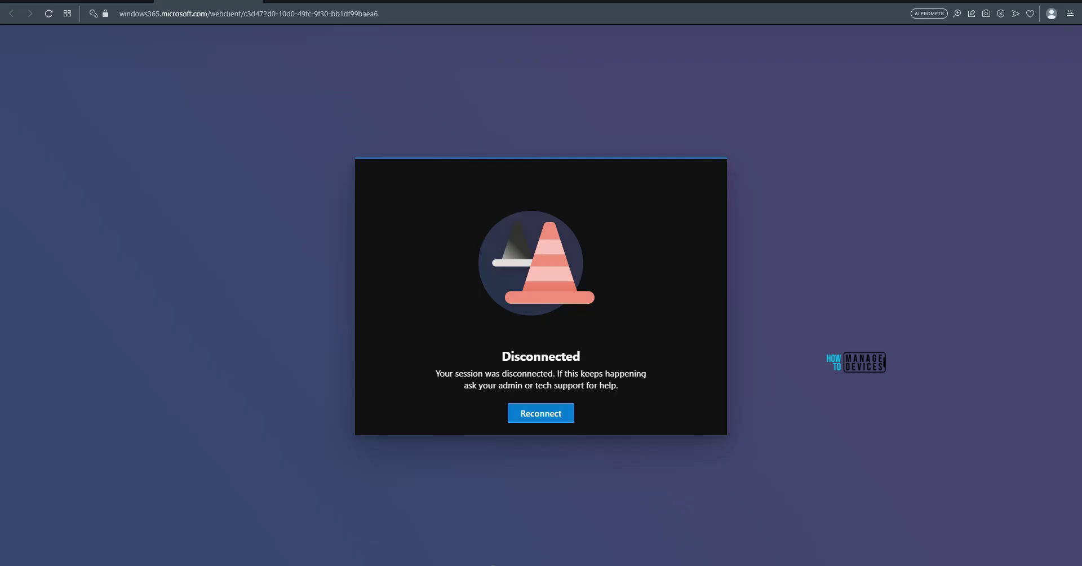
- Reconnect to the Cloud PC and show Get-MpPreference returning EnableNetworkProtection = 1 in PowerShell ISE
{"action": "left_click", "coordinate": [540, 413]}
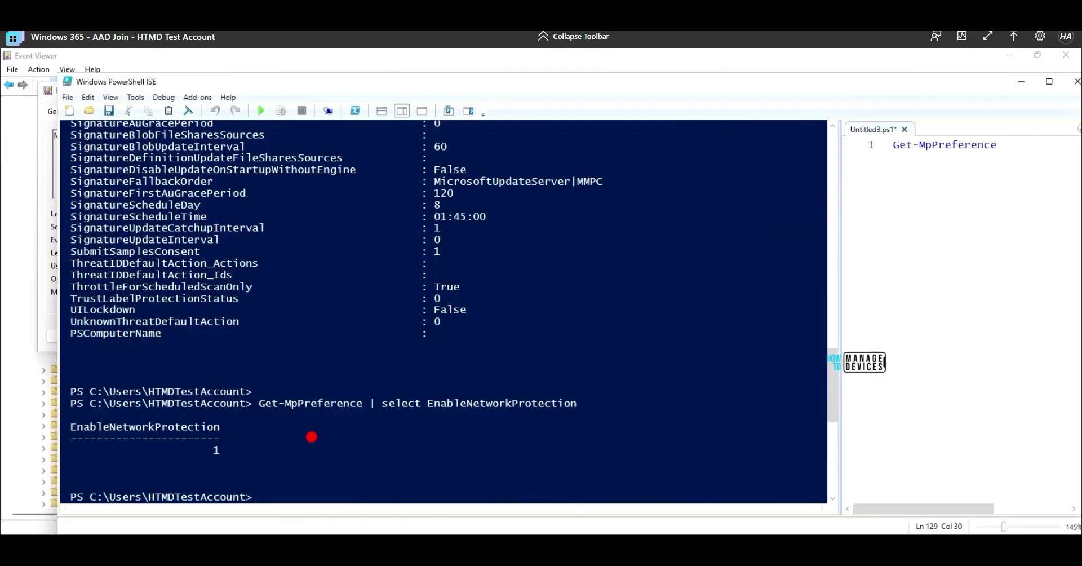
{"action": "mouse_move", "coordinate": [84, 454]}
{"action": "left_mouse_down"}
{"action": "mouse_move", "coordinate": [245, 455]}
{"action": "mouse_move", "coordinate": [665, 424]}
{"action": "mouse_move", "coordinate": [145, 351]}
{"action": "mouse_move", "coordinate": [53, 387]}
{"action": "left_mouse_up"}
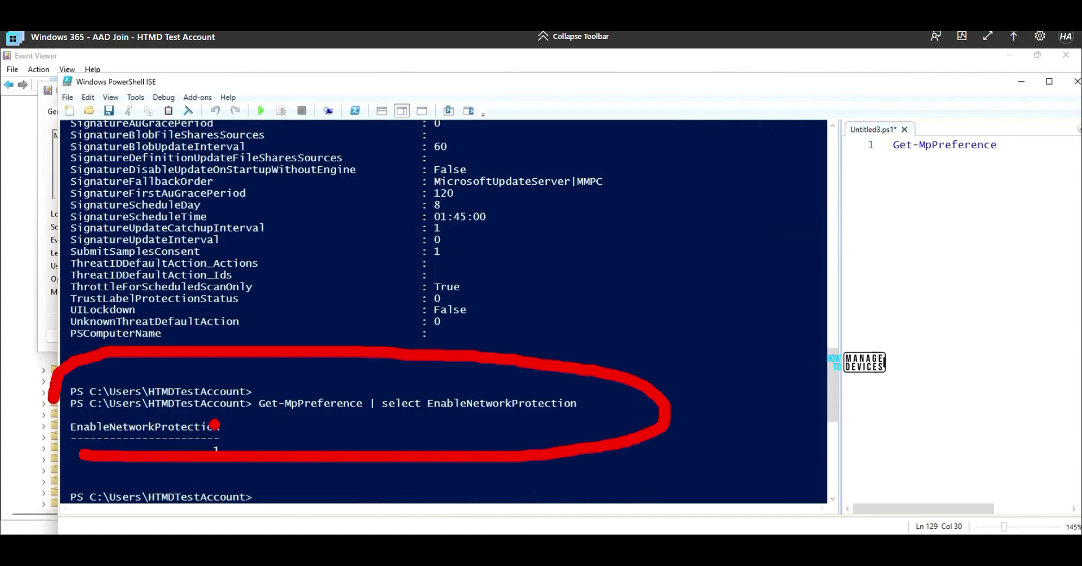
{"action": "left_click_drag", "start_coordinate": [271, 419], "coordinate": [517, 420]}
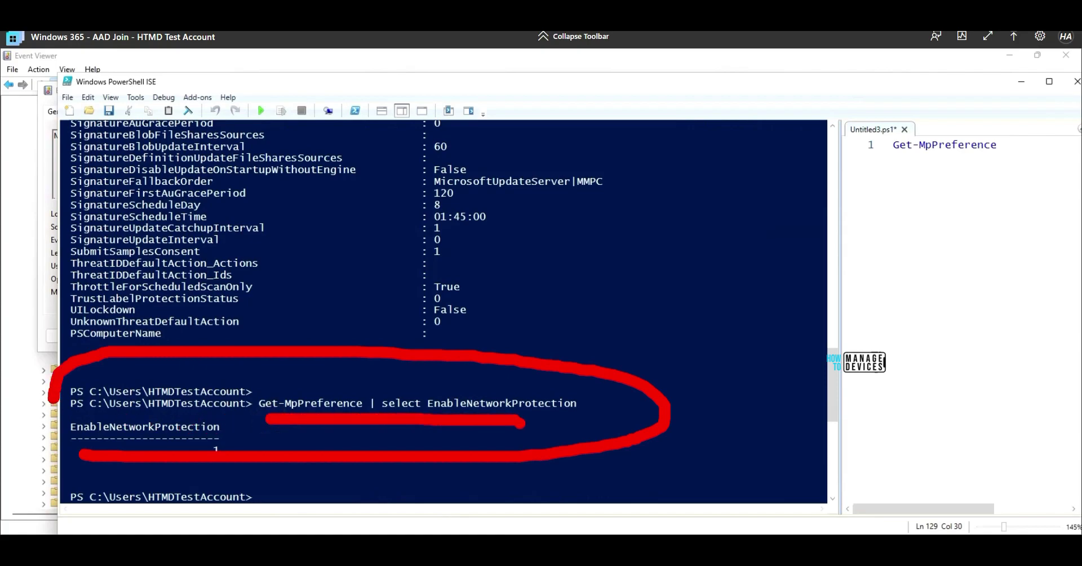
{"action": "key", "text": "Escape"}
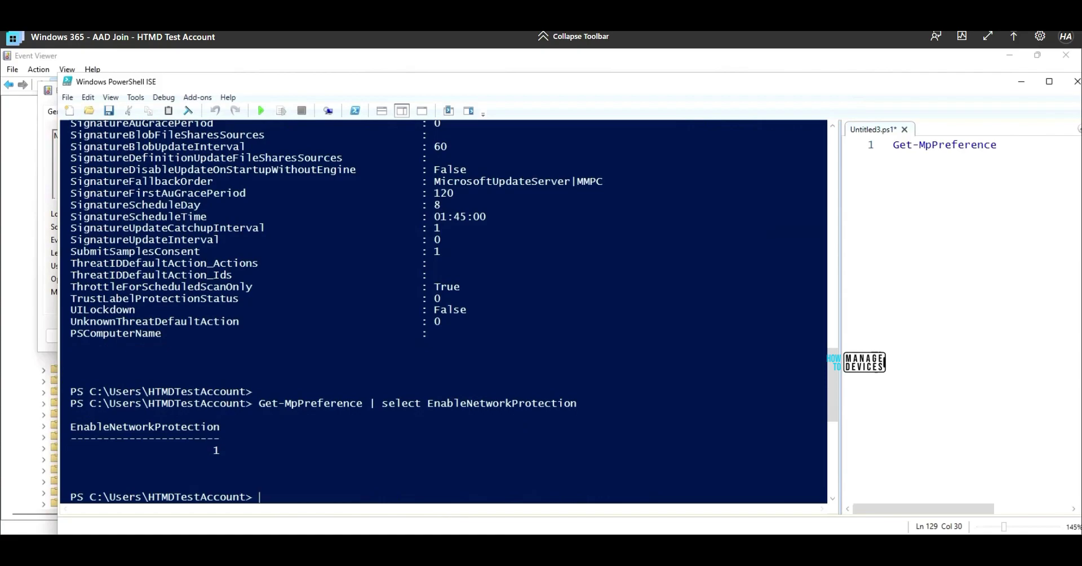
{"action": "left_click_drag", "start_coordinate": [252, 463], "coordinate": [165, 463]}
{"action": "left_click_drag", "start_coordinate": [263, 450], "coordinate": [423, 442]}
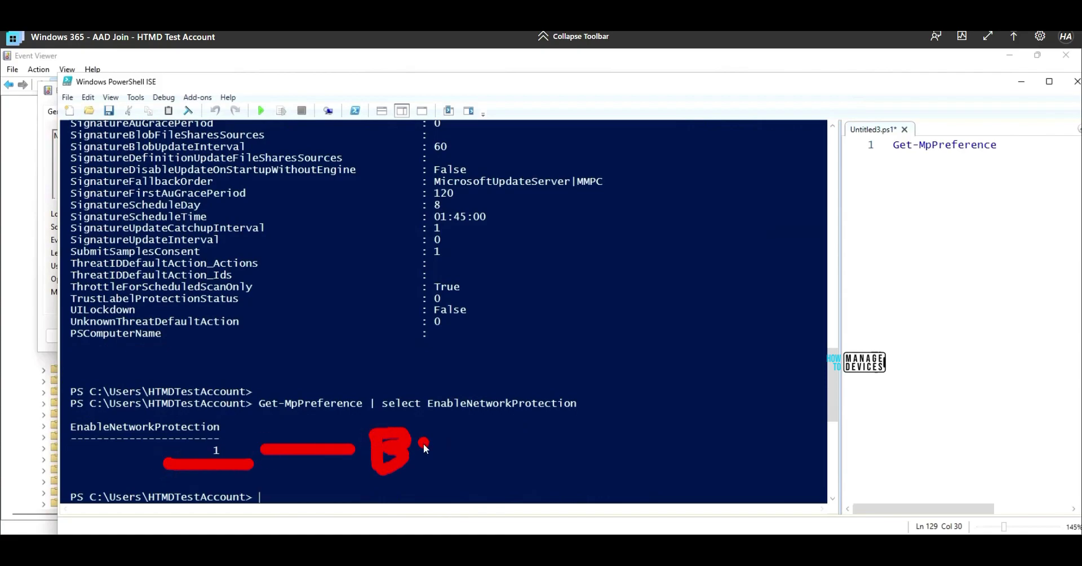
{"action": "key", "text": "Escape"}
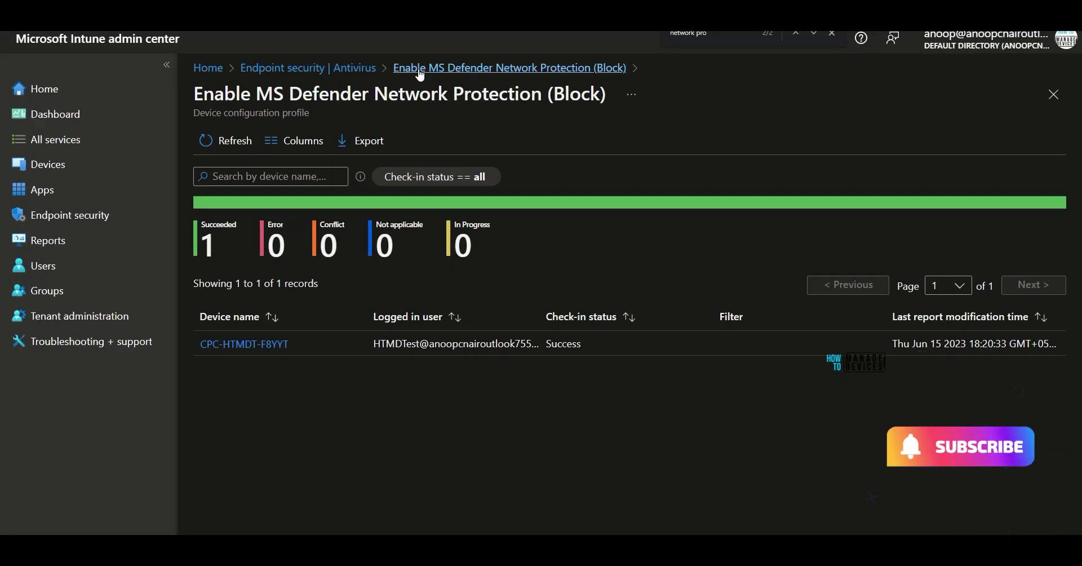
- Open the policy's report for device CPC-HTMDT-F8YYT and circle Enable Network Protection as Succeeded
{"action": "left_click", "coordinate": [419, 68]}
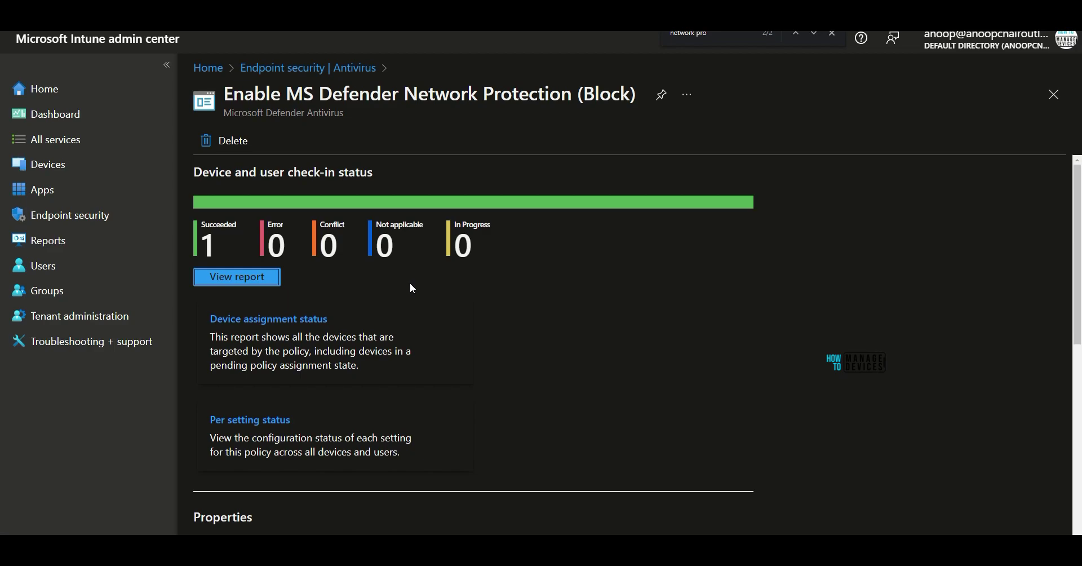
{"action": "left_click", "coordinate": [225, 274]}
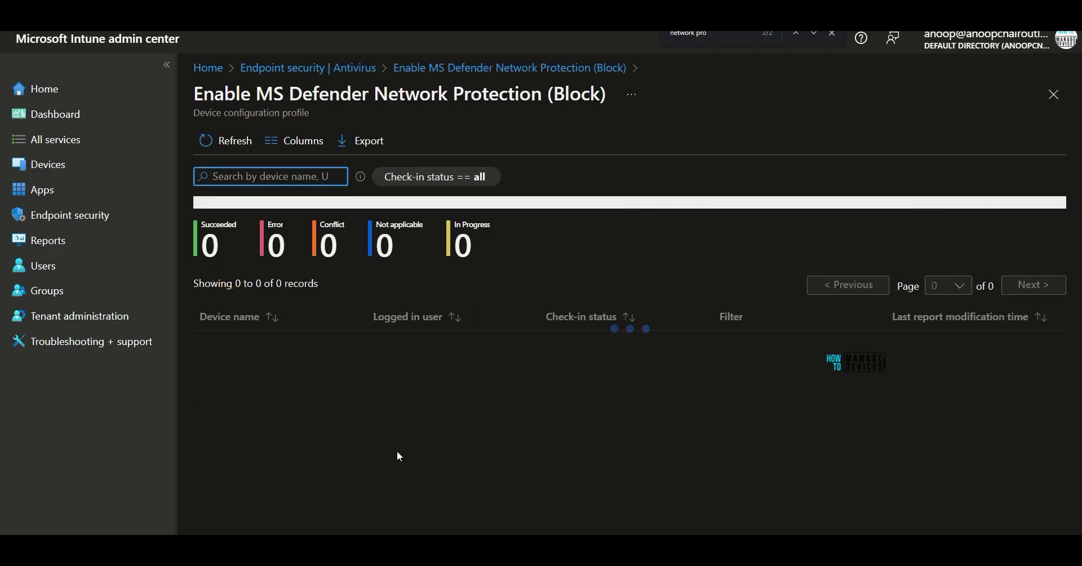
{"action": "left_click", "coordinate": [248, 343]}
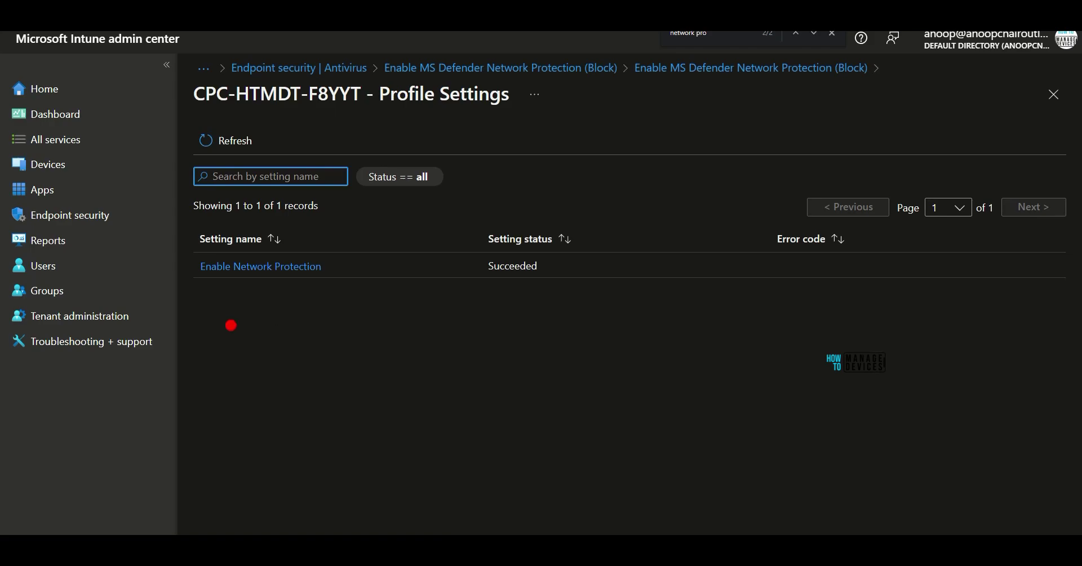
{"action": "left_click_drag", "start_coordinate": [460, 316], "coordinate": [559, 294]}
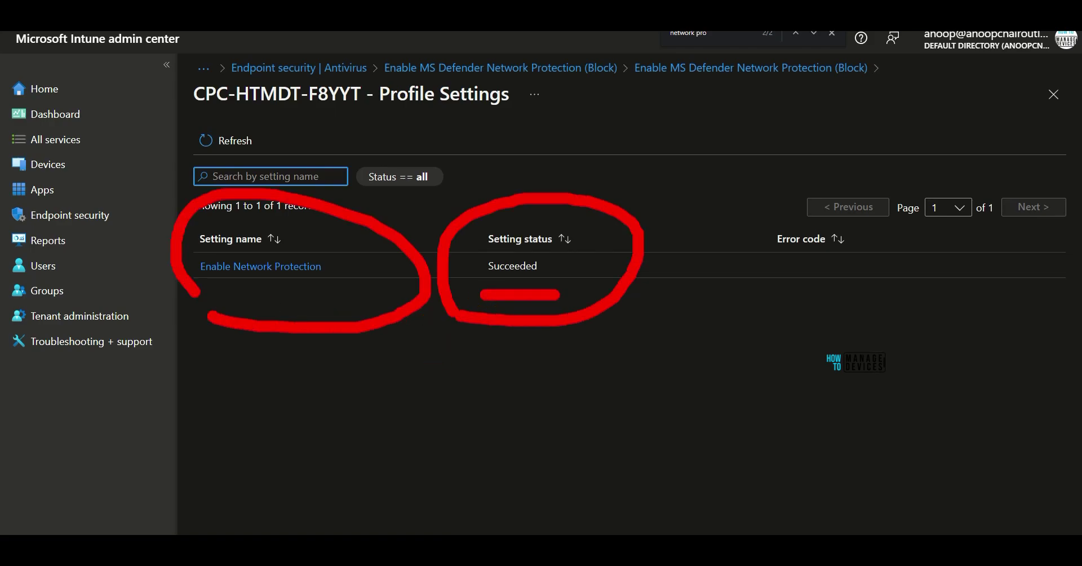